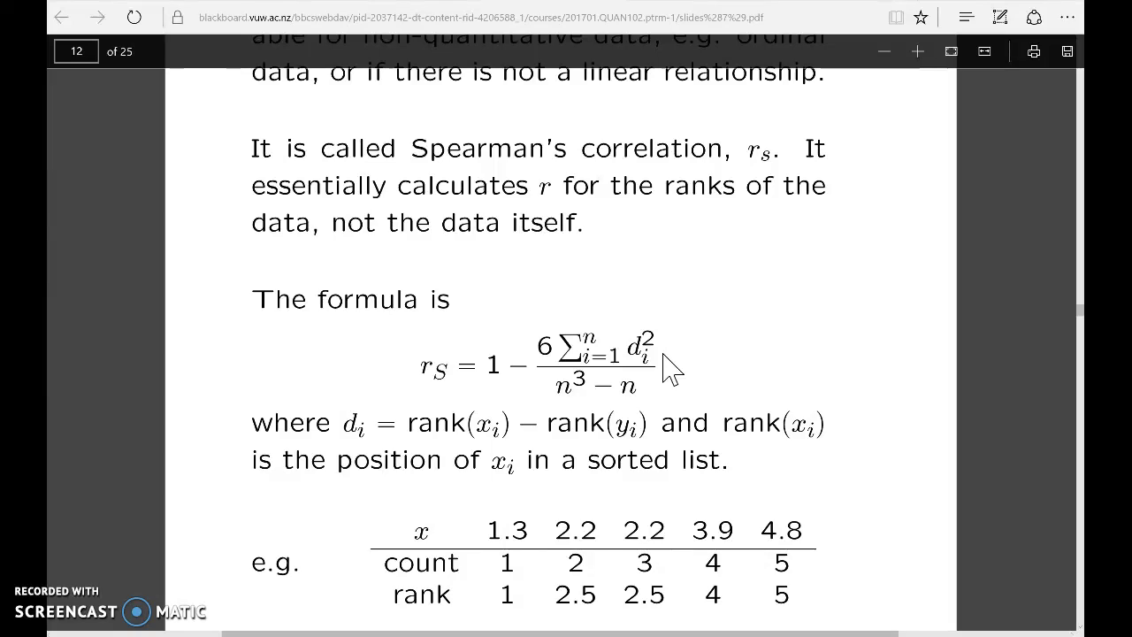
- Review the Spearman's correlation slide in Edge, then switch to the Excel sheet of X and Y data
scroll(672, 367, down, 3)
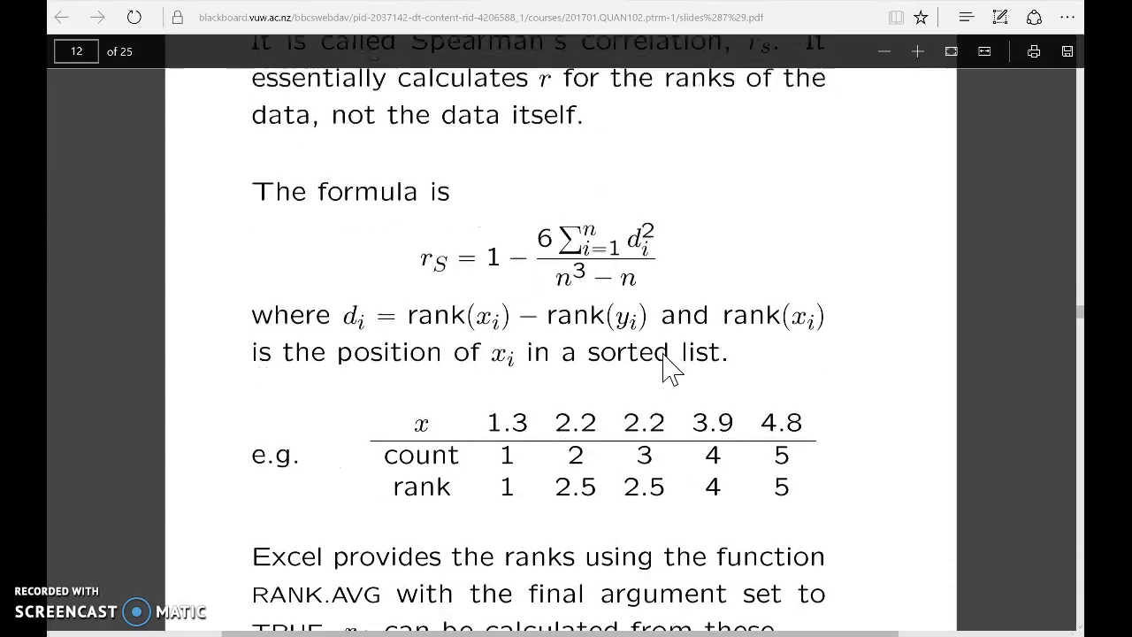
scroll(672, 367, up, 2)
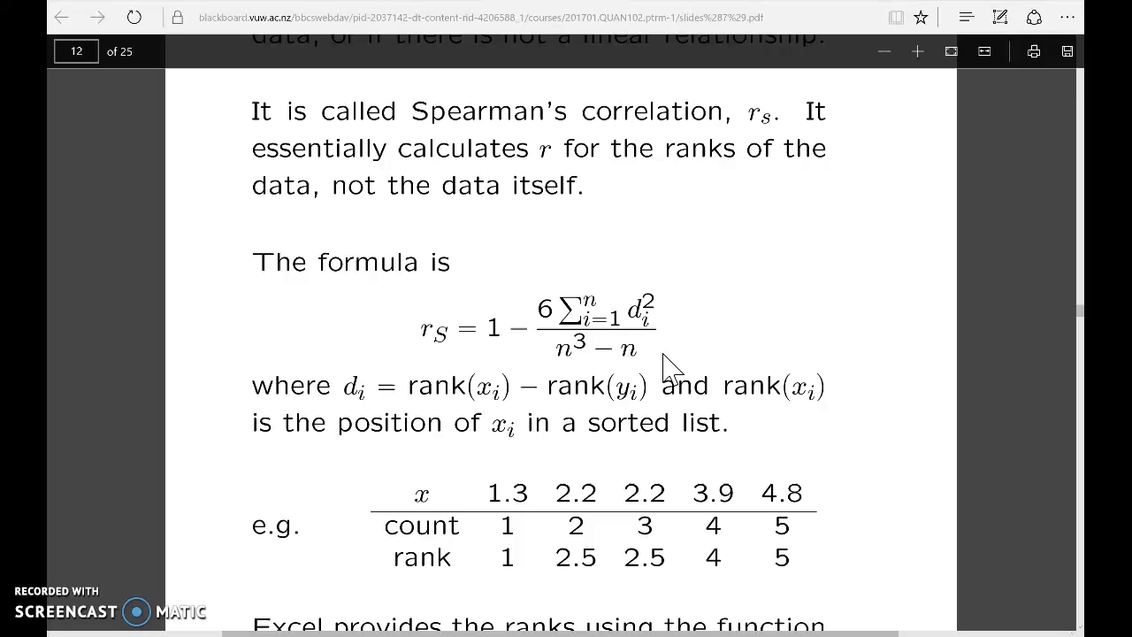
key(alt+Tab)
key(alt+Tab)
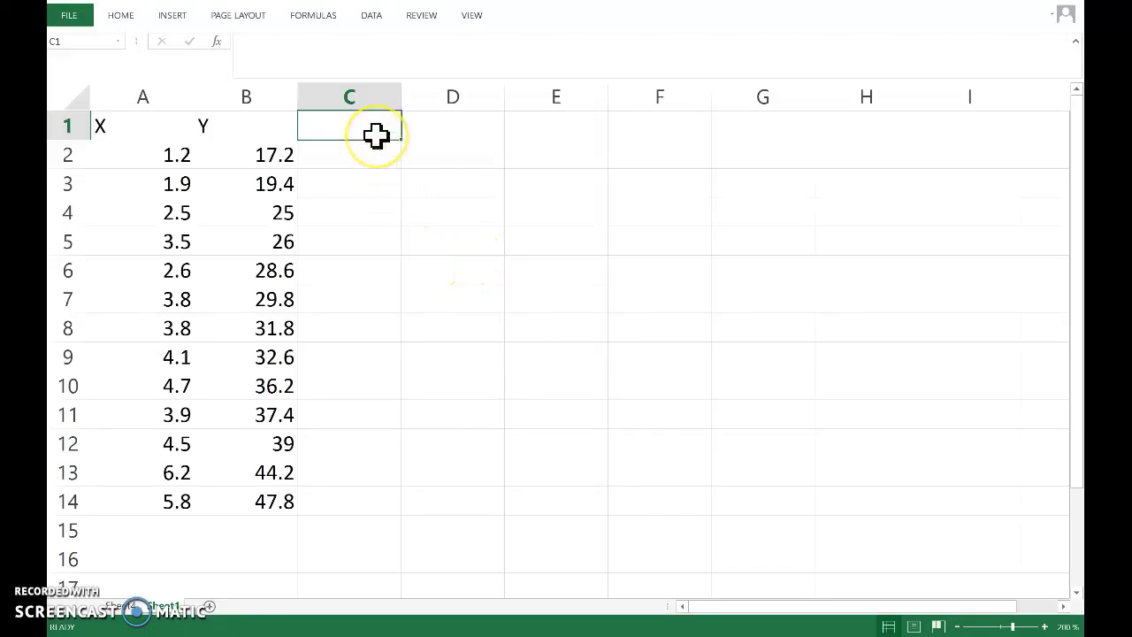
- Head column C rank(X) and begin a RANK.AVG formula in C2 ranking A2 among the X values
text(rank(X)
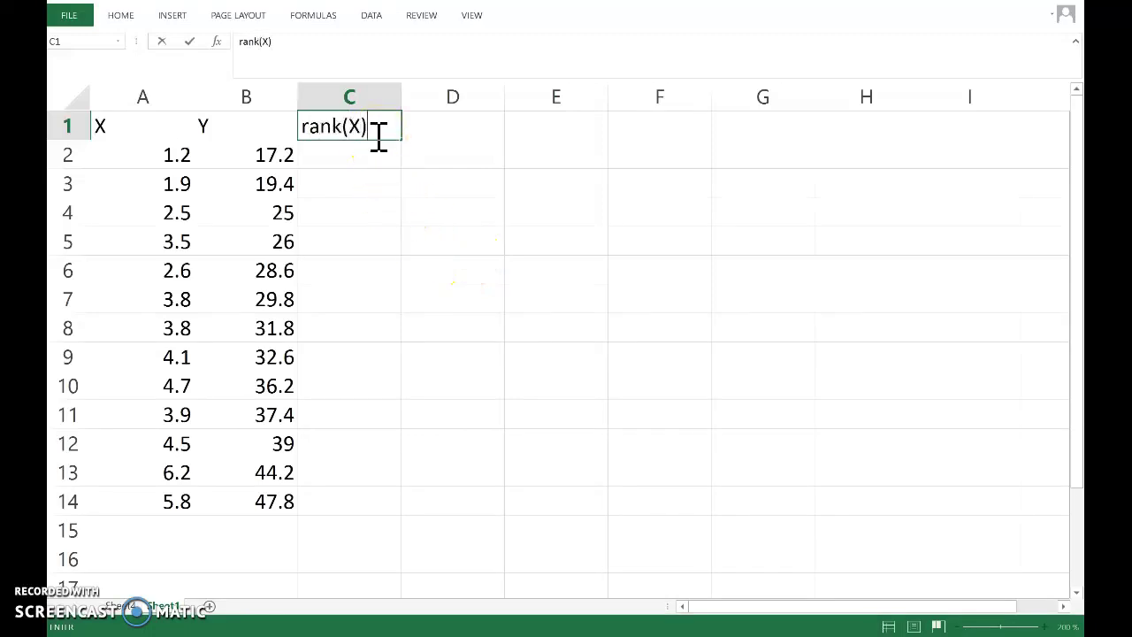
key(Return)
click(353, 156)
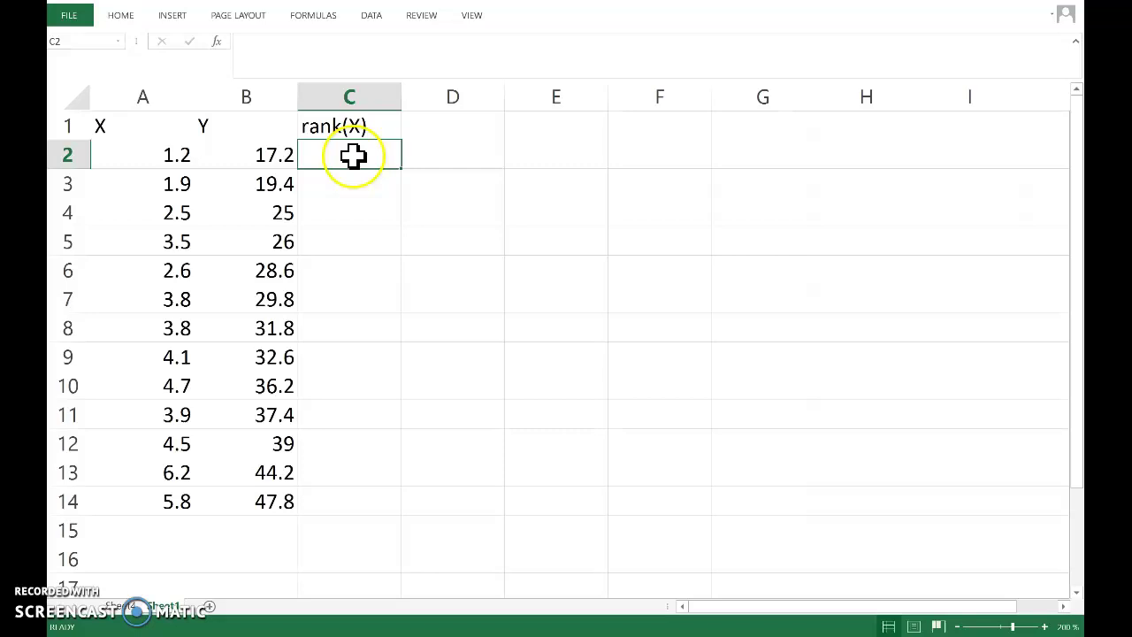
text(=ra)
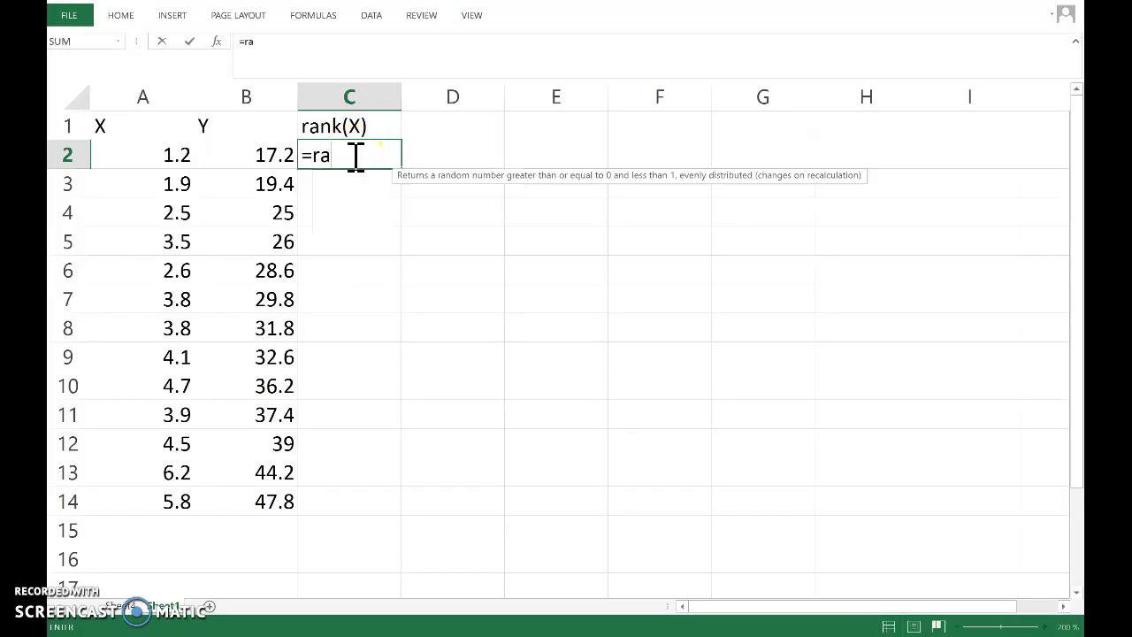
text(nk.avg)
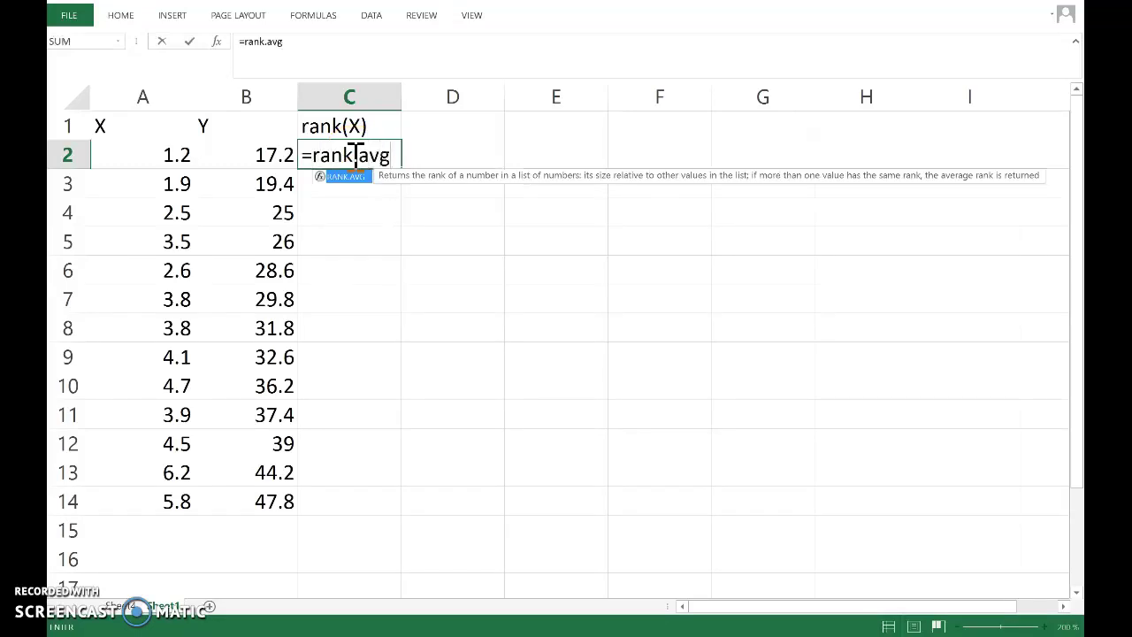
text(()
click(367, 157)
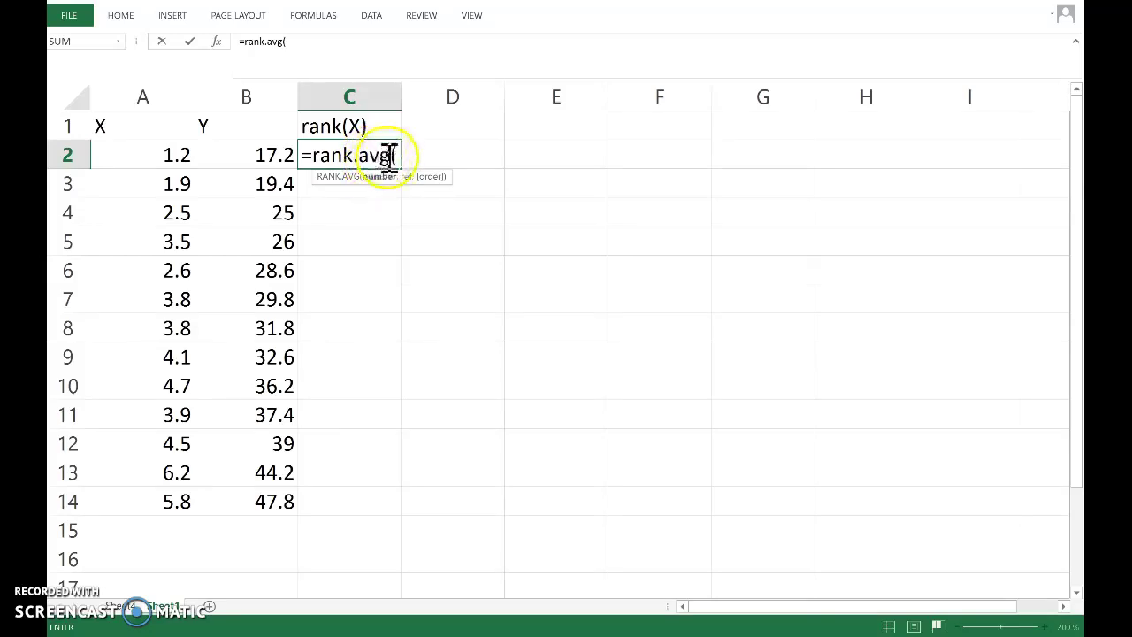
click(172, 157)
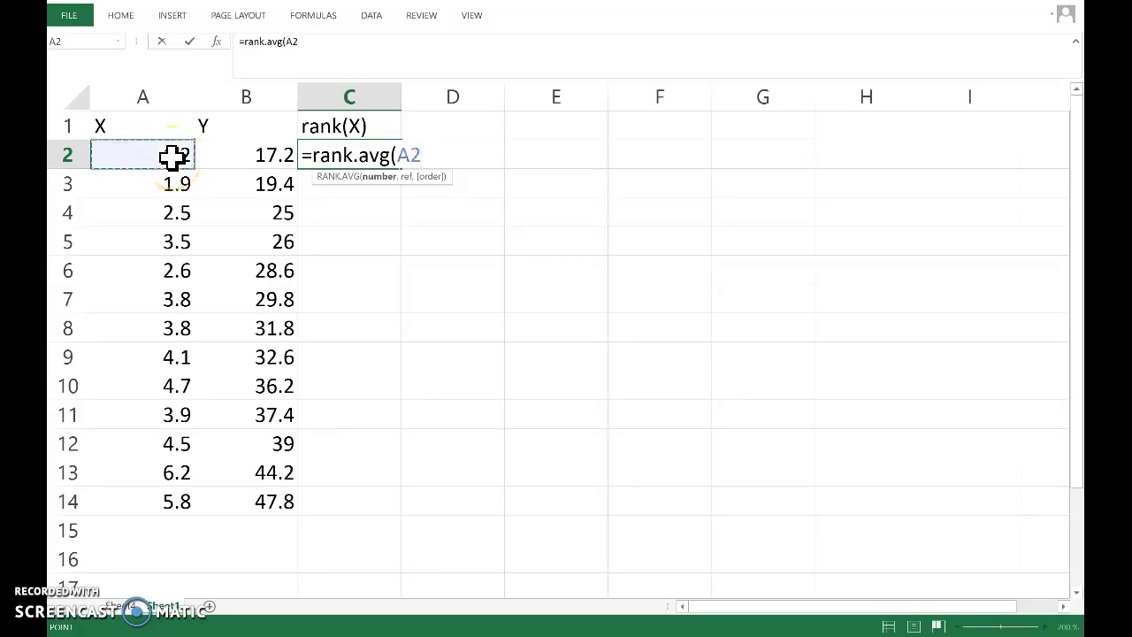
text(,)
drag(169, 154, 151, 487)
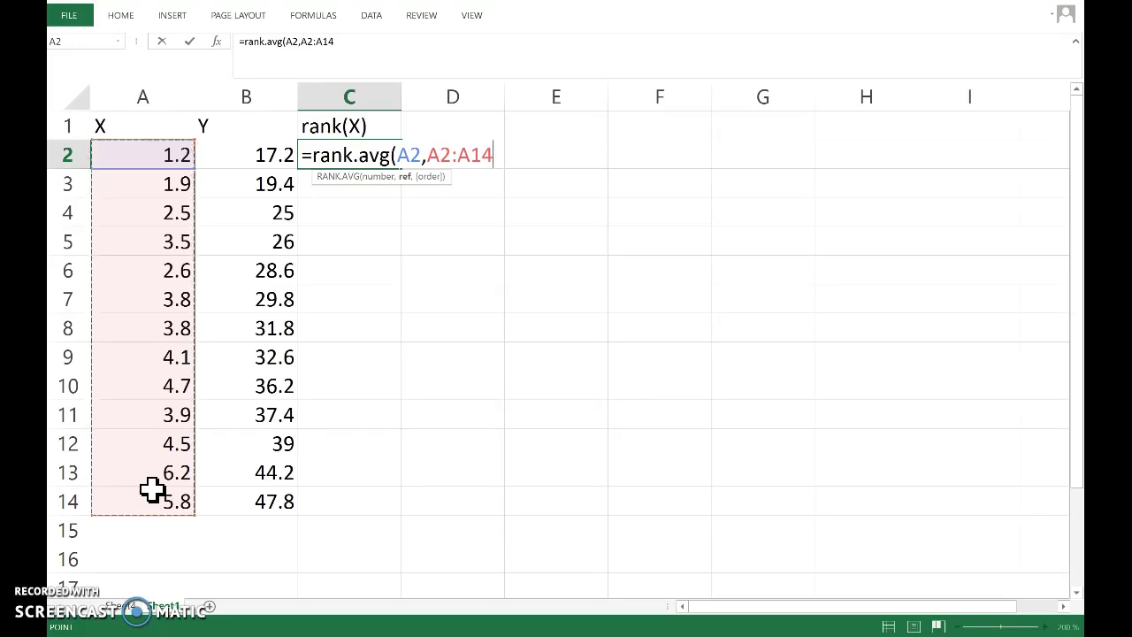
- Complete C2 as =RANK.AVG(A2,A$2:A$14,1), ascending with the range rows locked
click(434, 291)
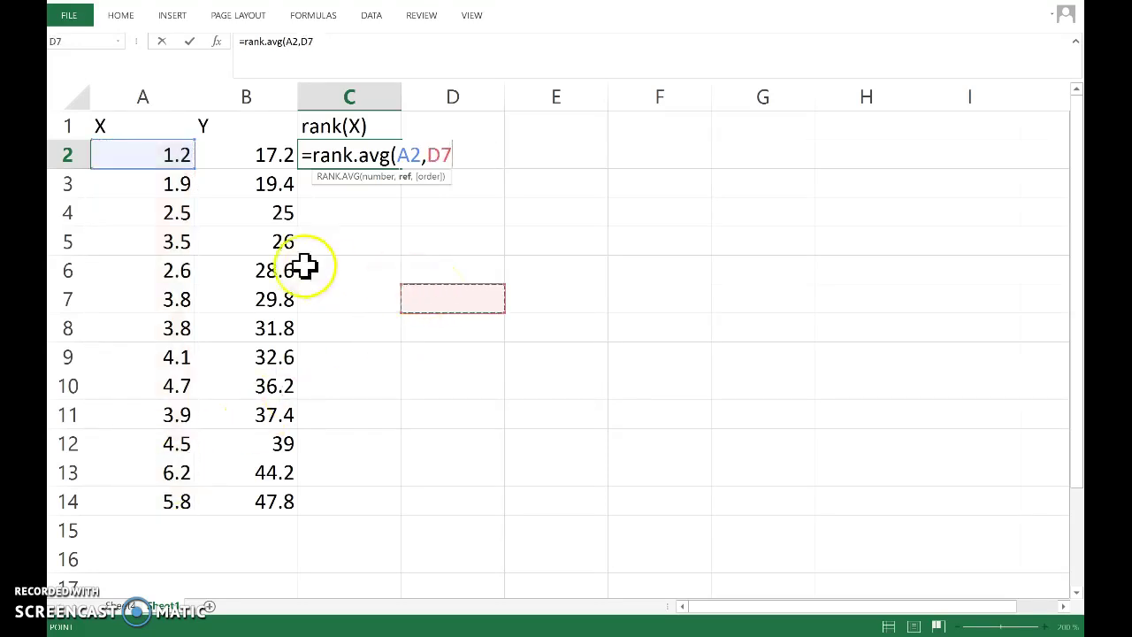
drag(132, 157, 148, 496)
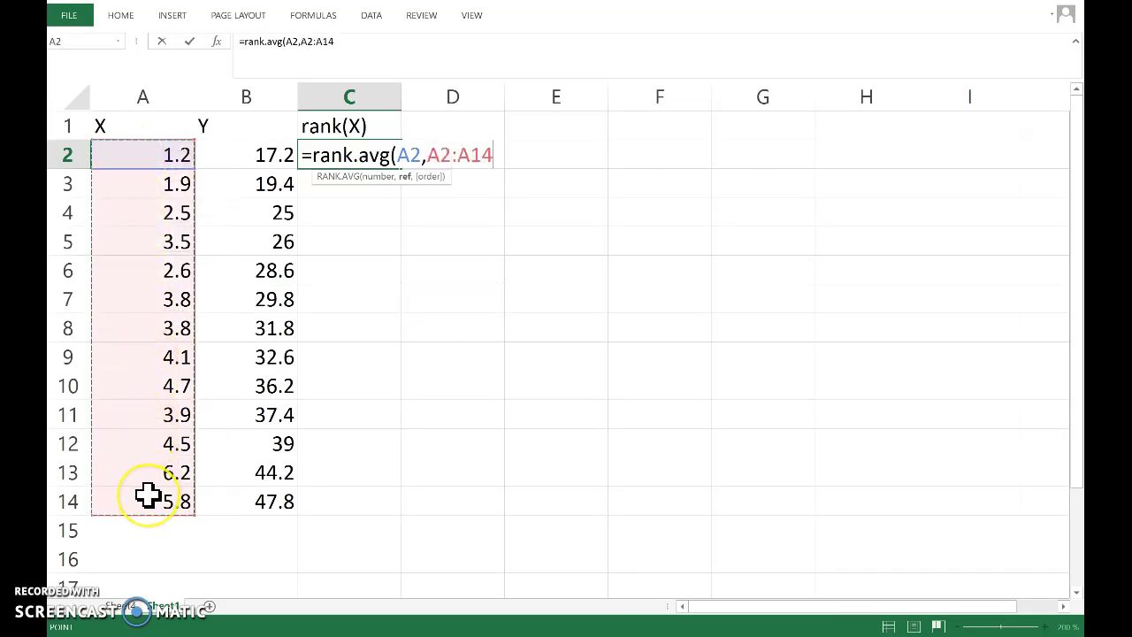
text(,)
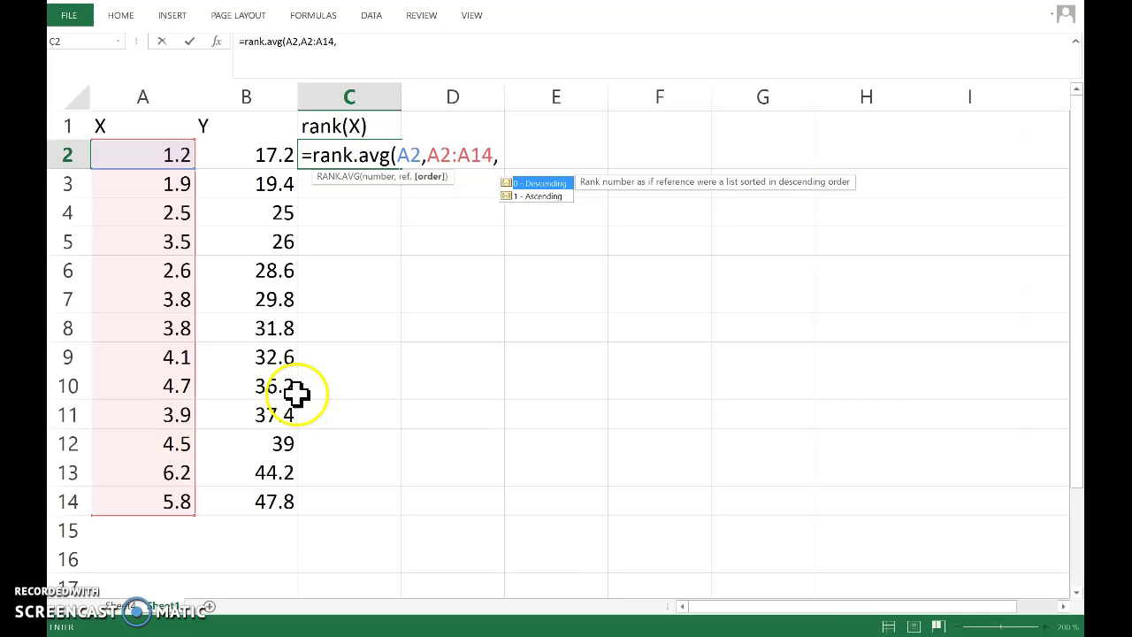
click(541, 198)
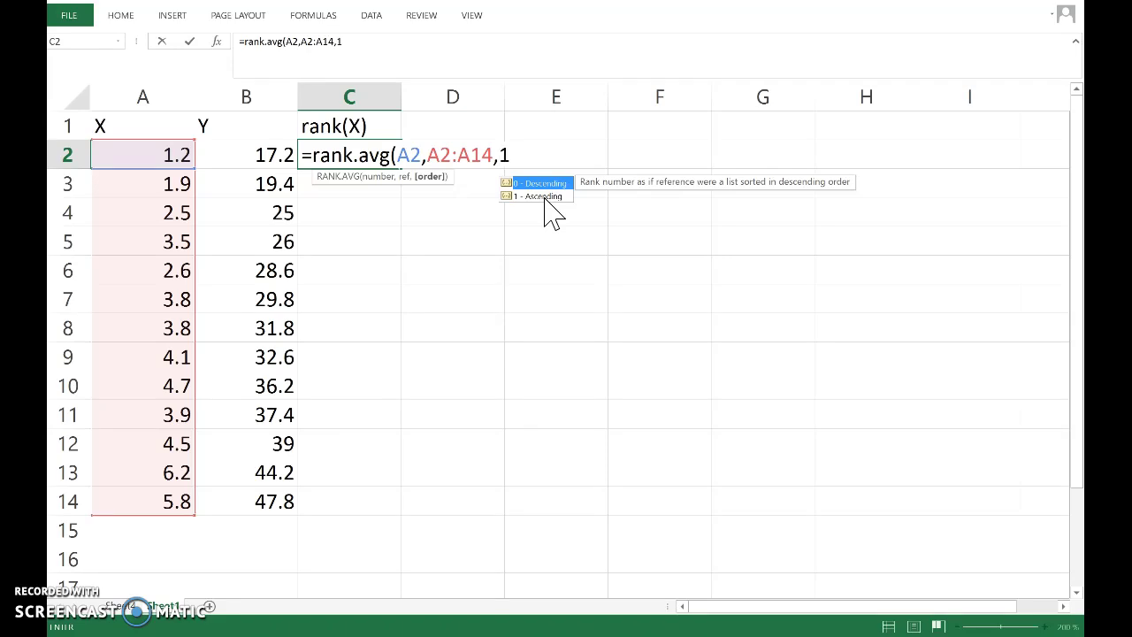
text())
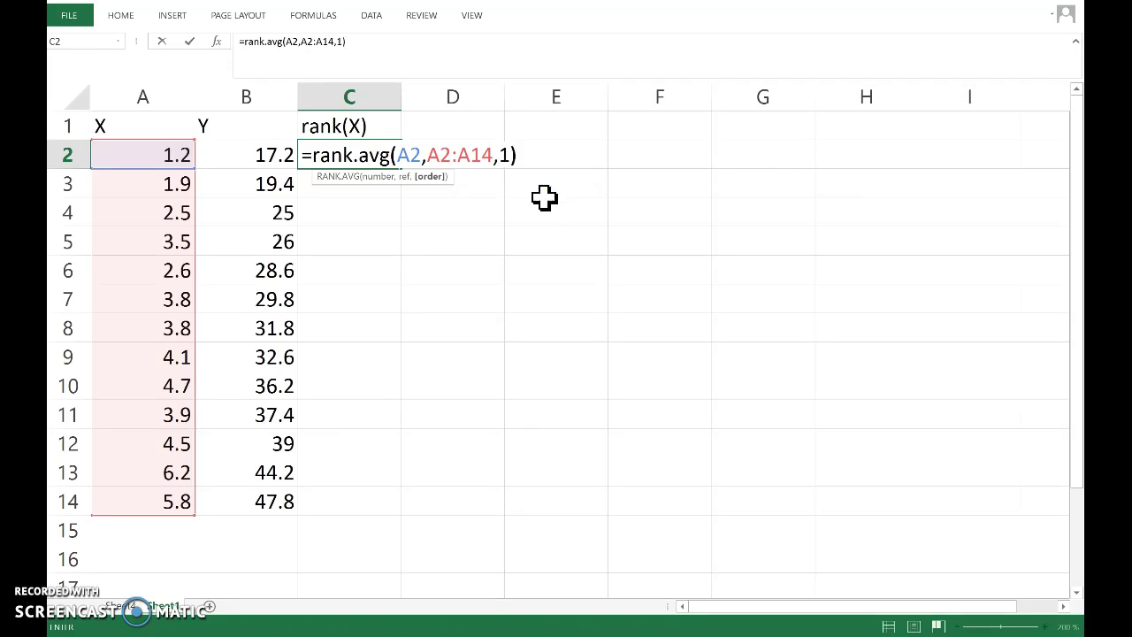
click(438, 156)
text($2:A)
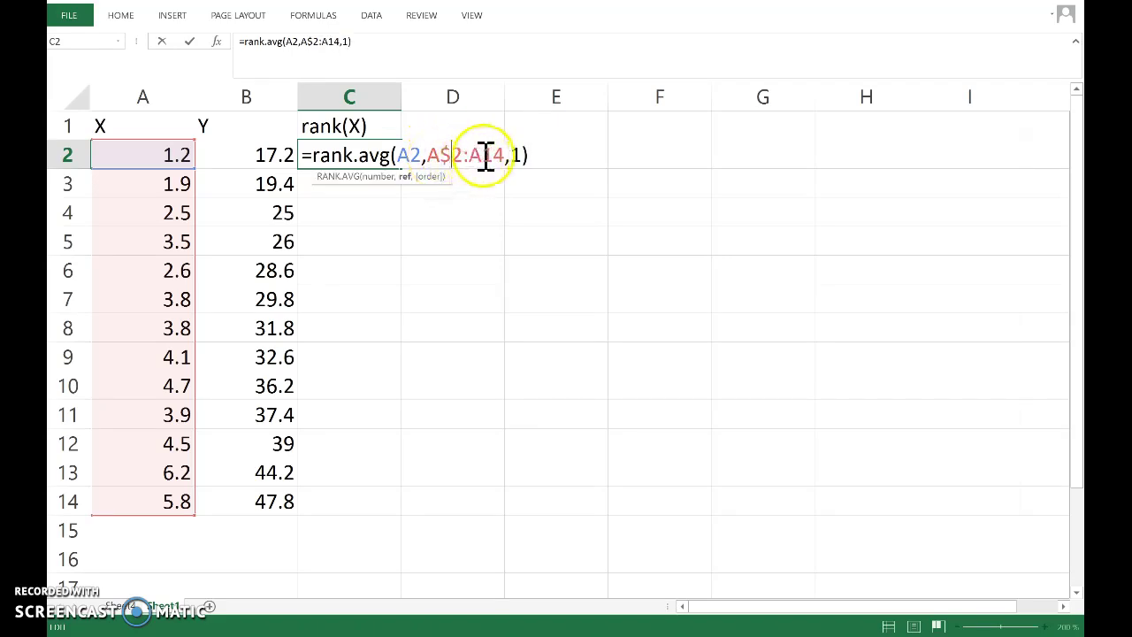
text($)
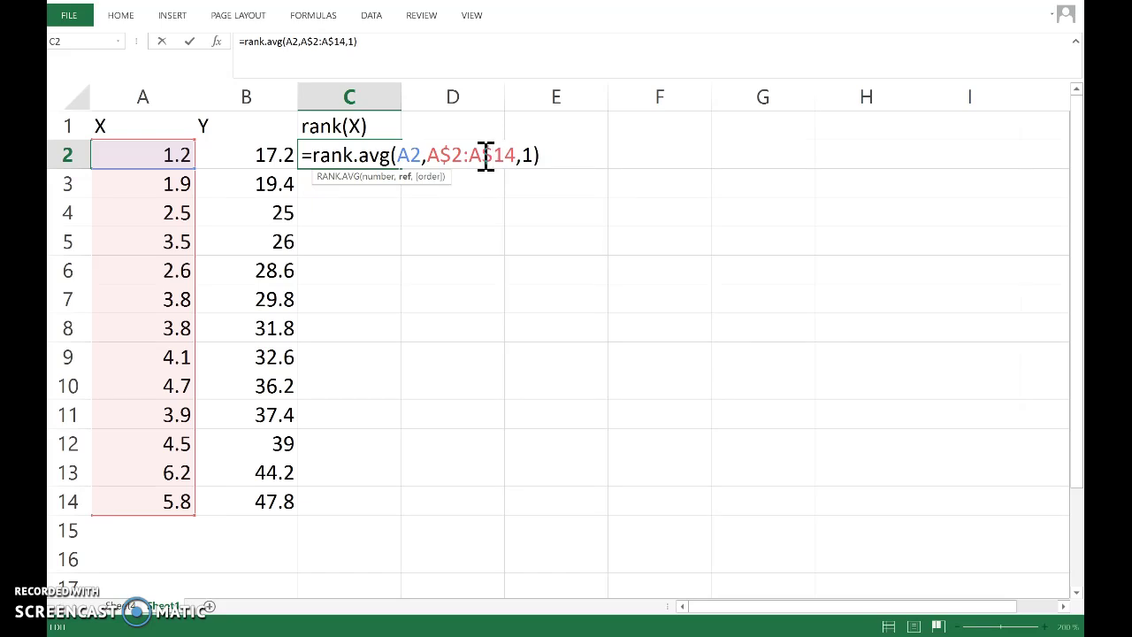
key(Return)
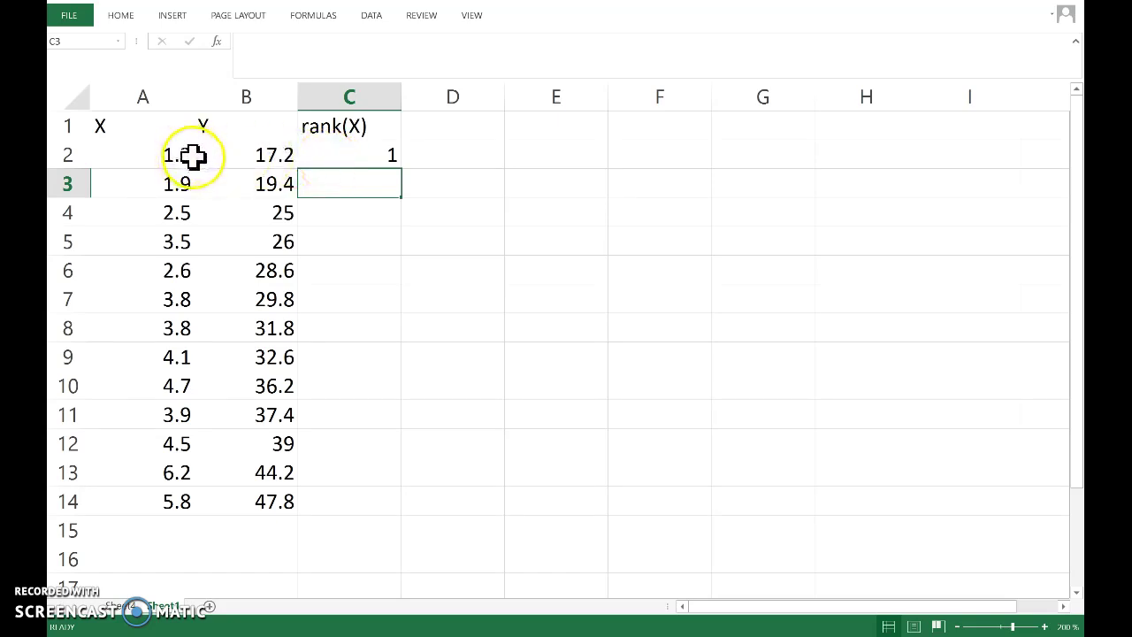
- Fill the rank(X) formula down to C14 and sort the rows by X, smallest to largest
click(342, 157)
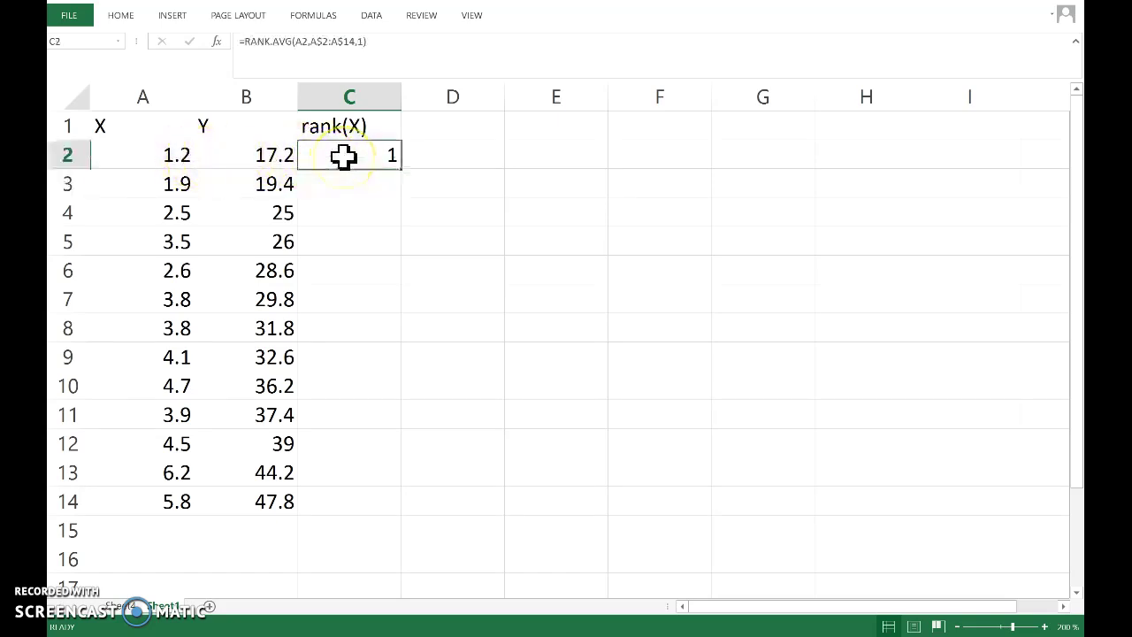
drag(405, 168, 382, 506)
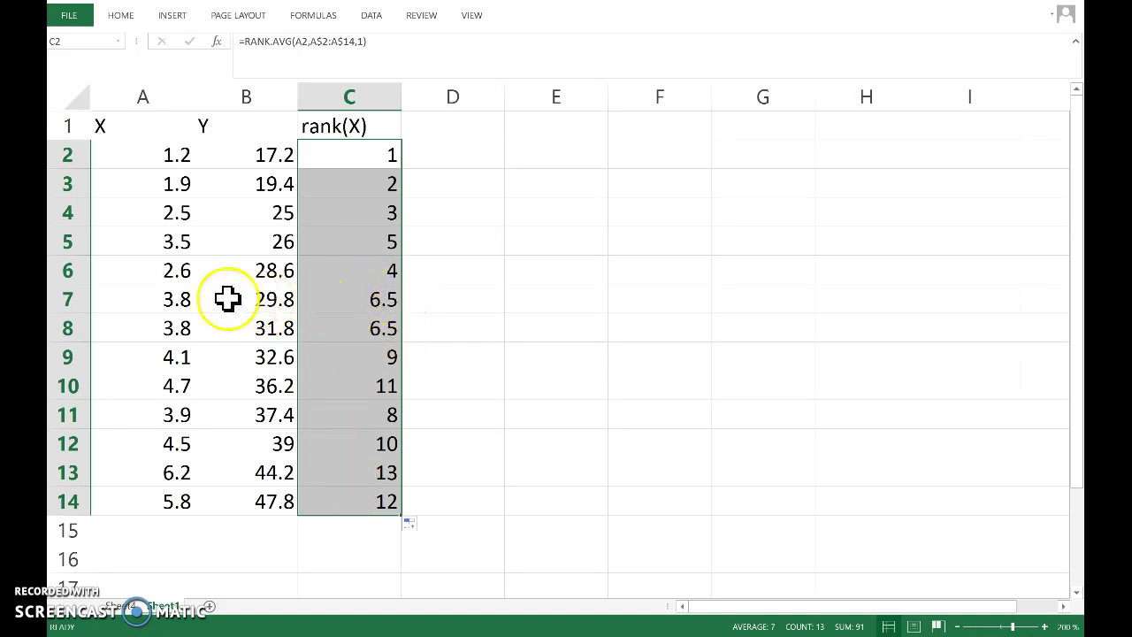
click(184, 146)
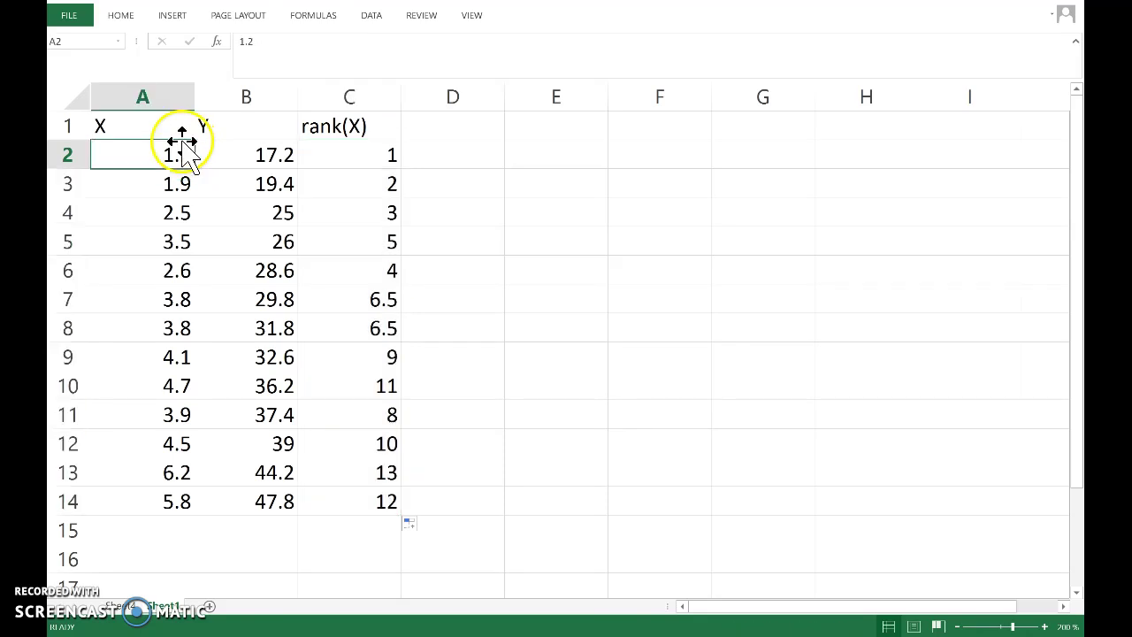
click(177, 126)
click(371, 15)
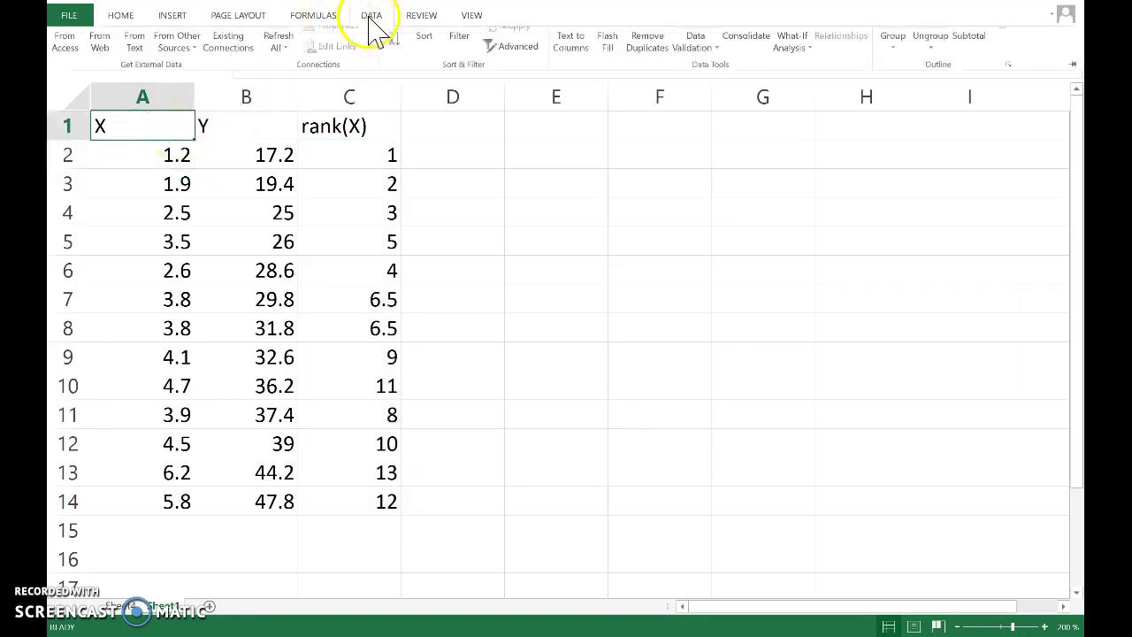
click(399, 46)
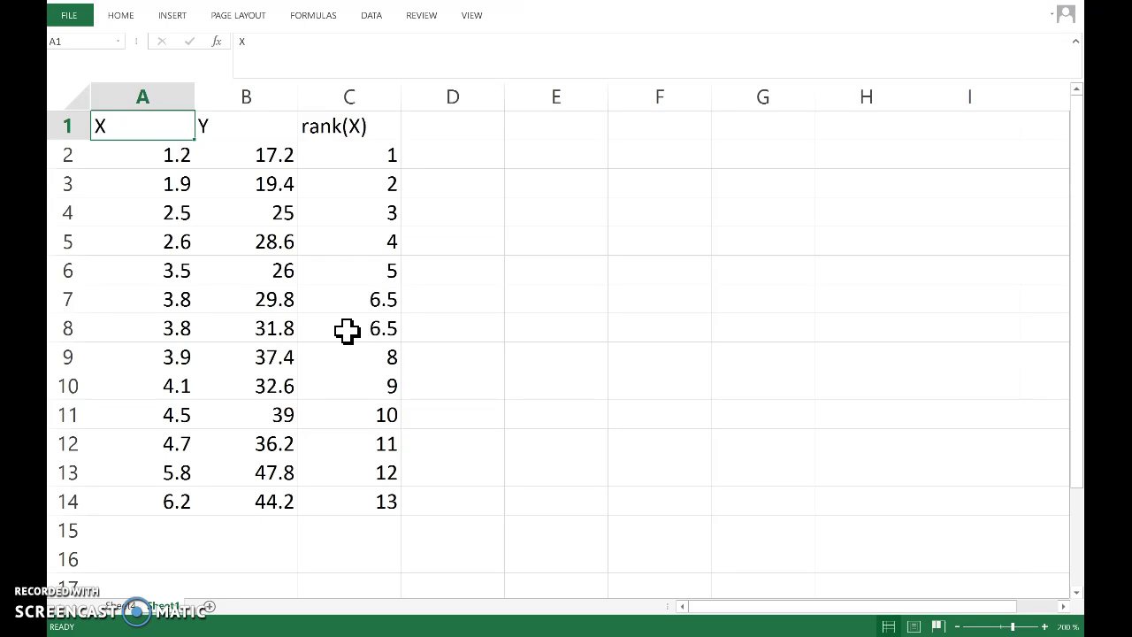
drag(361, 159, 482, 510)
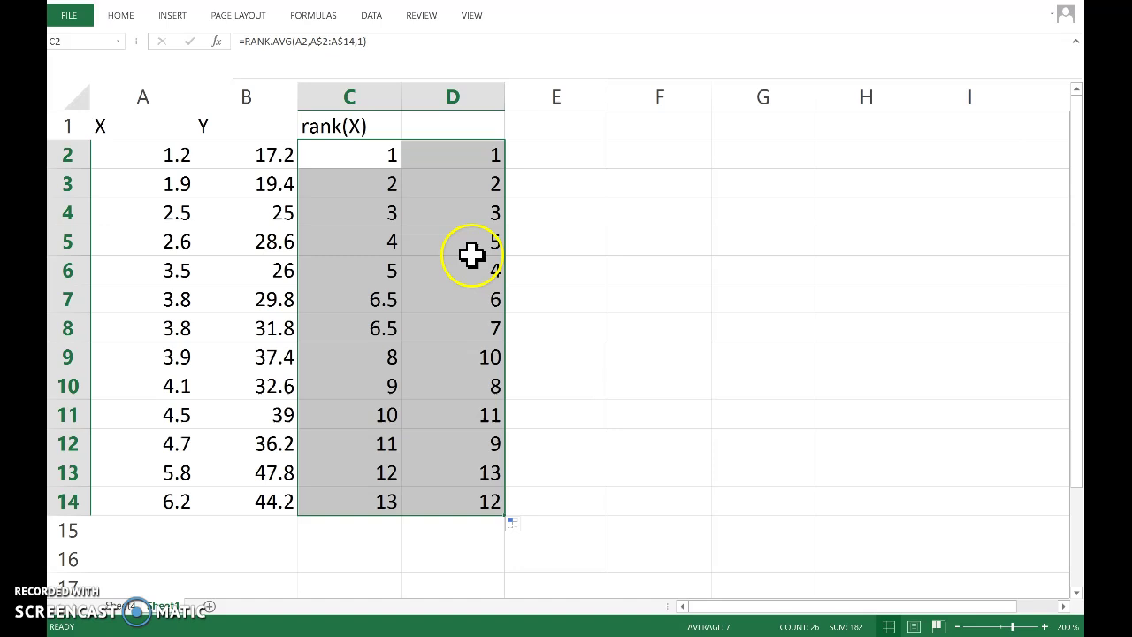
- Enter the rank(Y) heading in D1, then sort the whole table ascending by the Y column
click(451, 155)
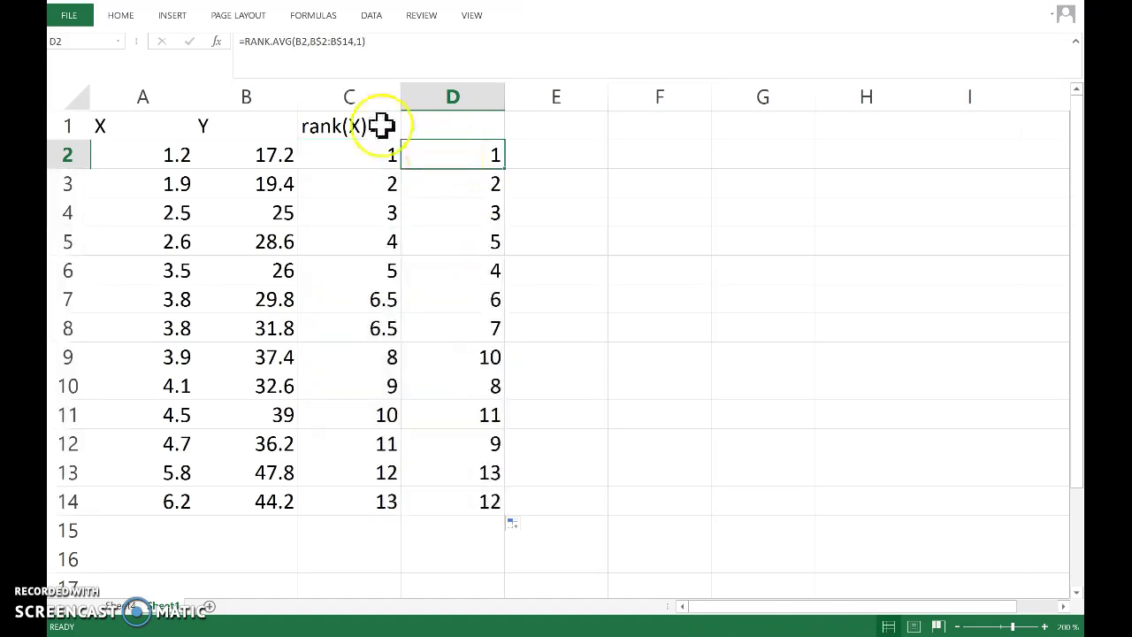
click(444, 130)
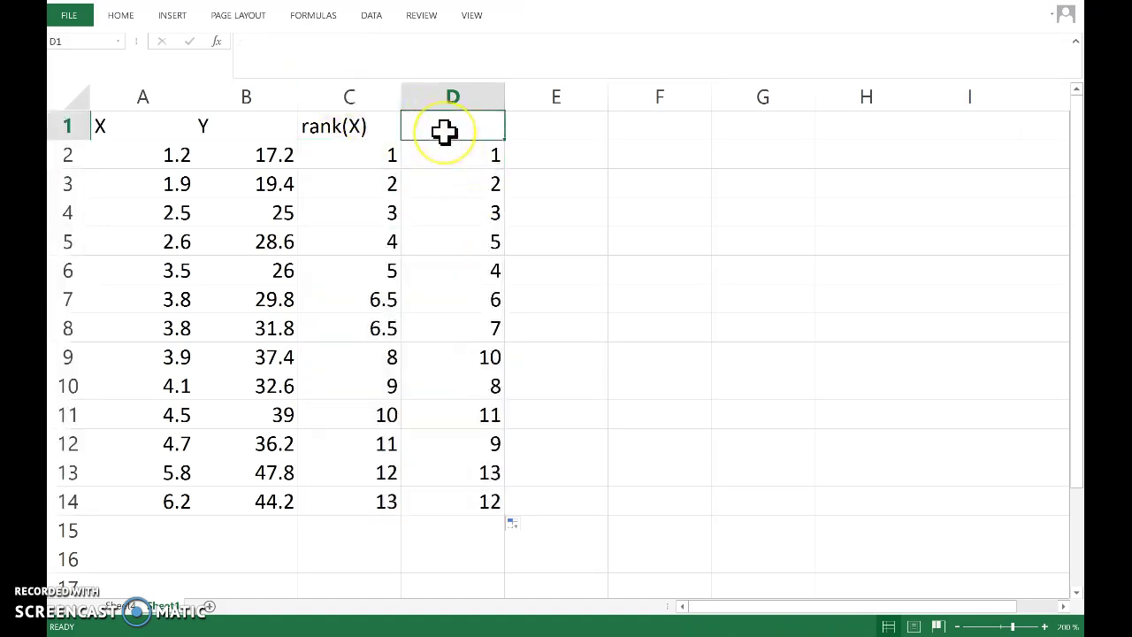
text(rank)
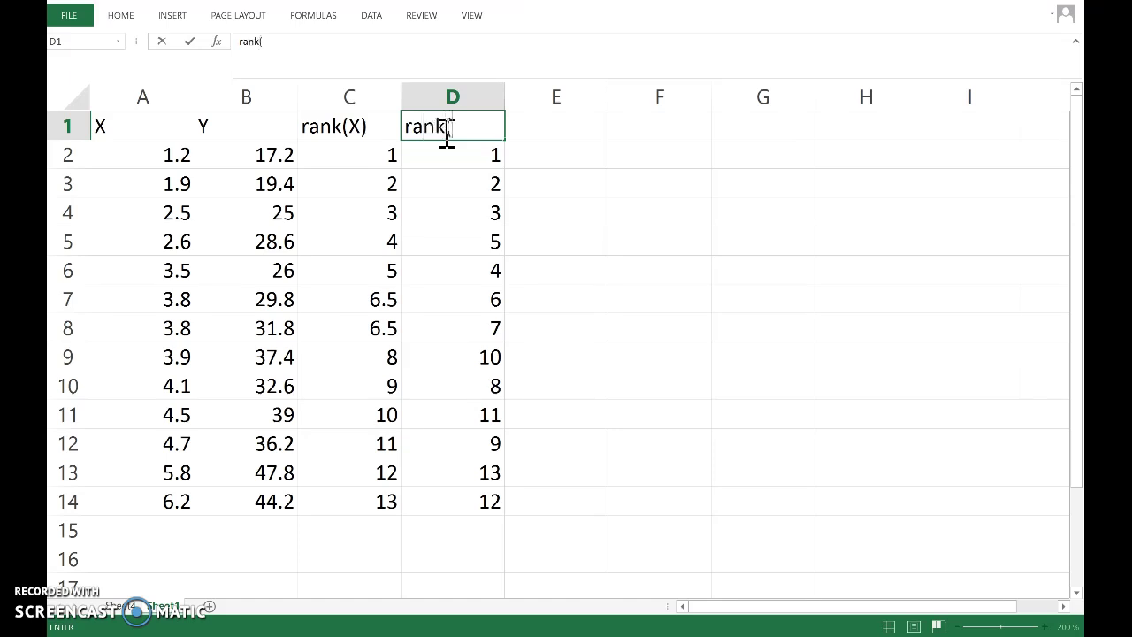
text((Y))
key(Return)
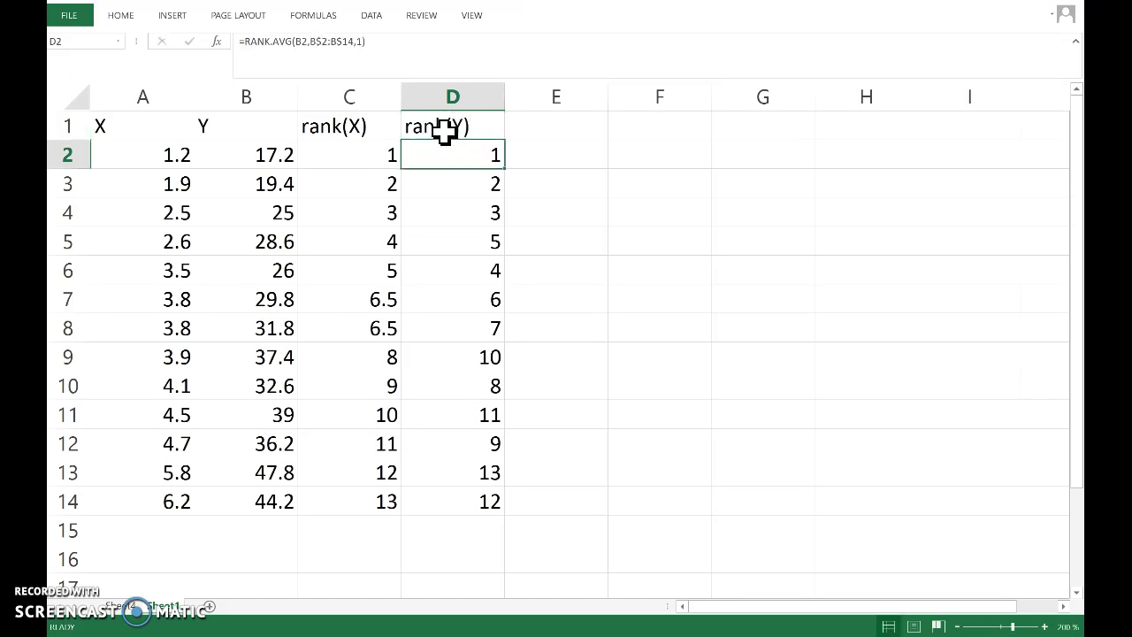
click(270, 124)
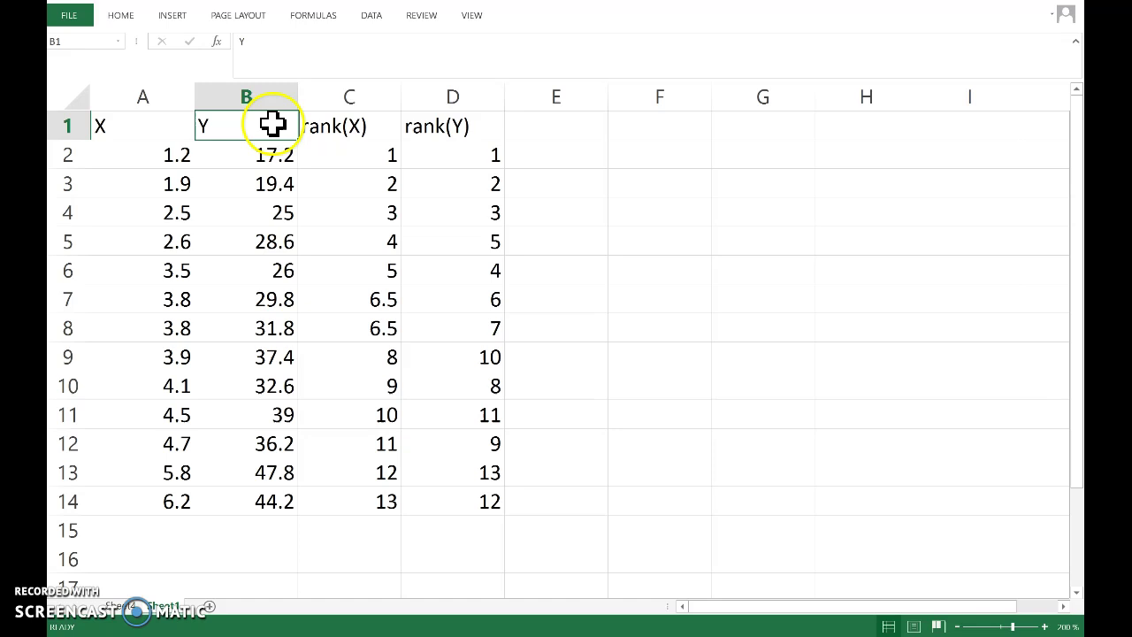
click(371, 18)
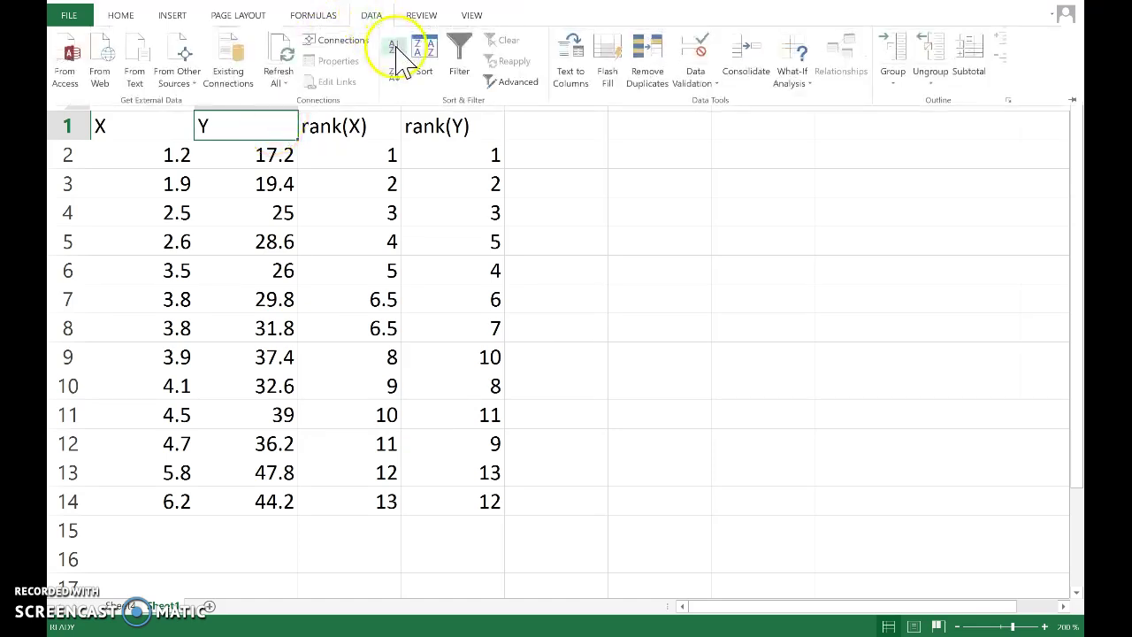
click(398, 42)
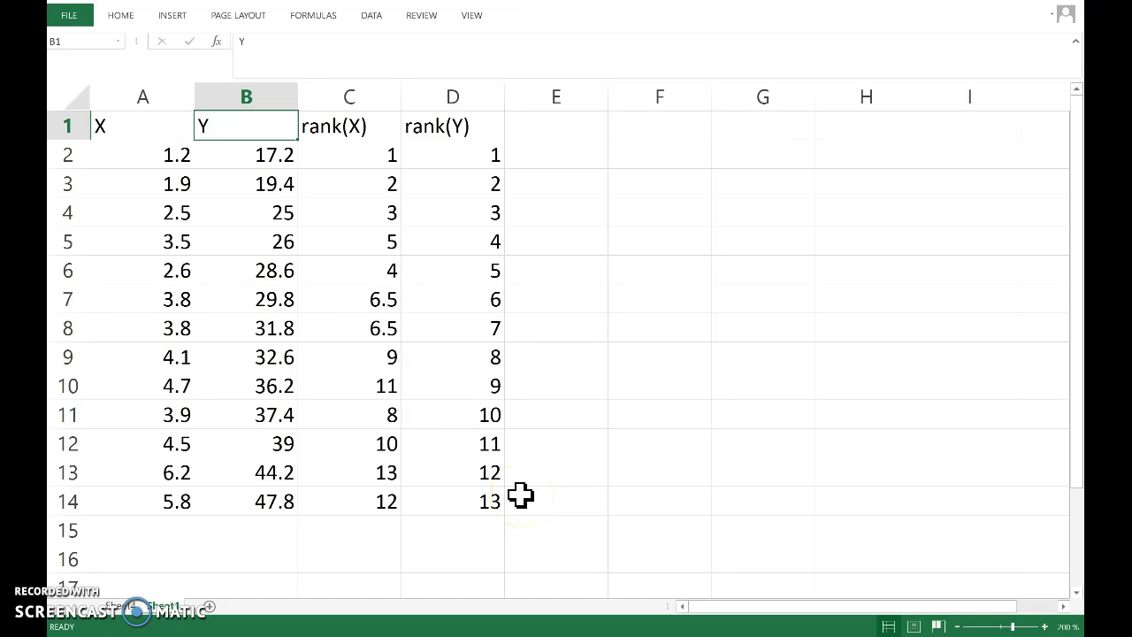
- Add the diff heading in E1 and check the Spearman formula on the PDF slide
click(560, 129)
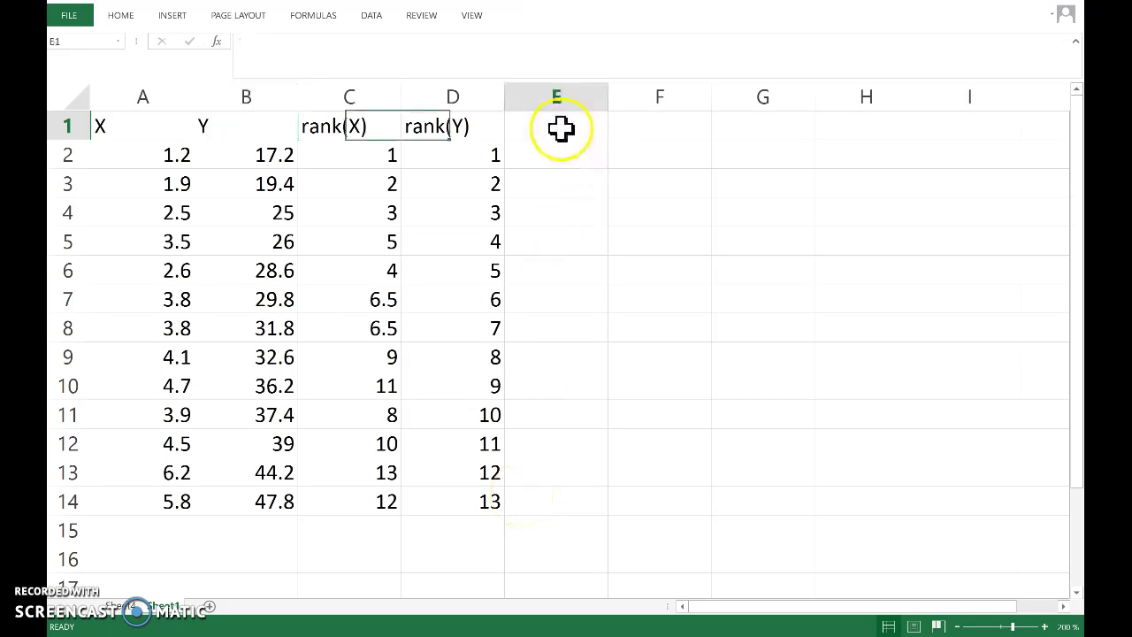
text(diff)
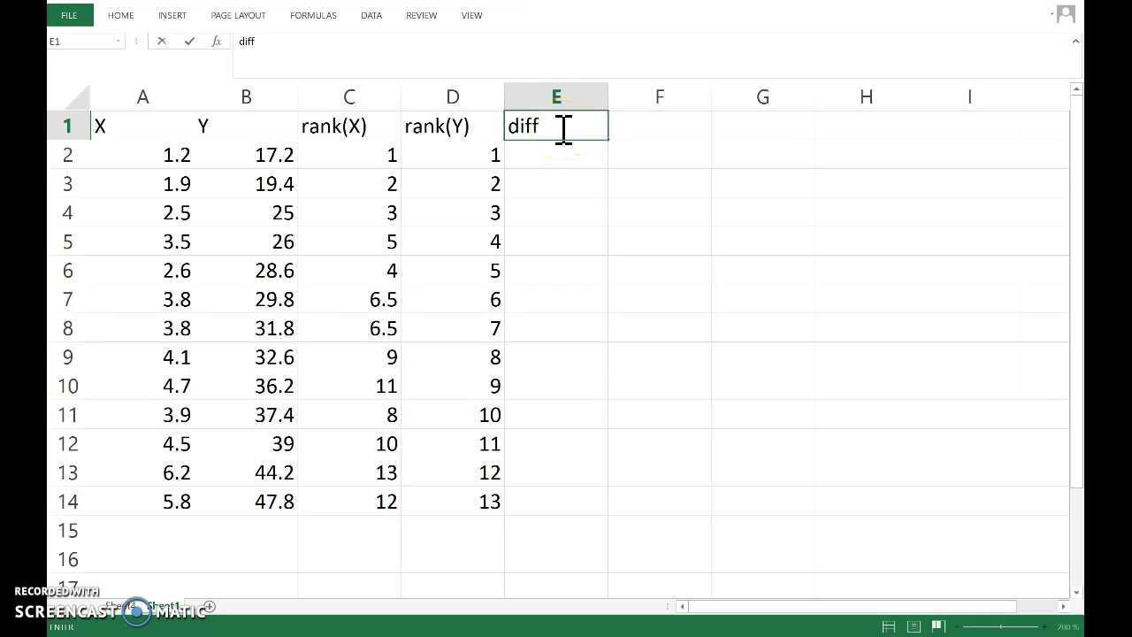
key(Return)
key(alt+Tab)
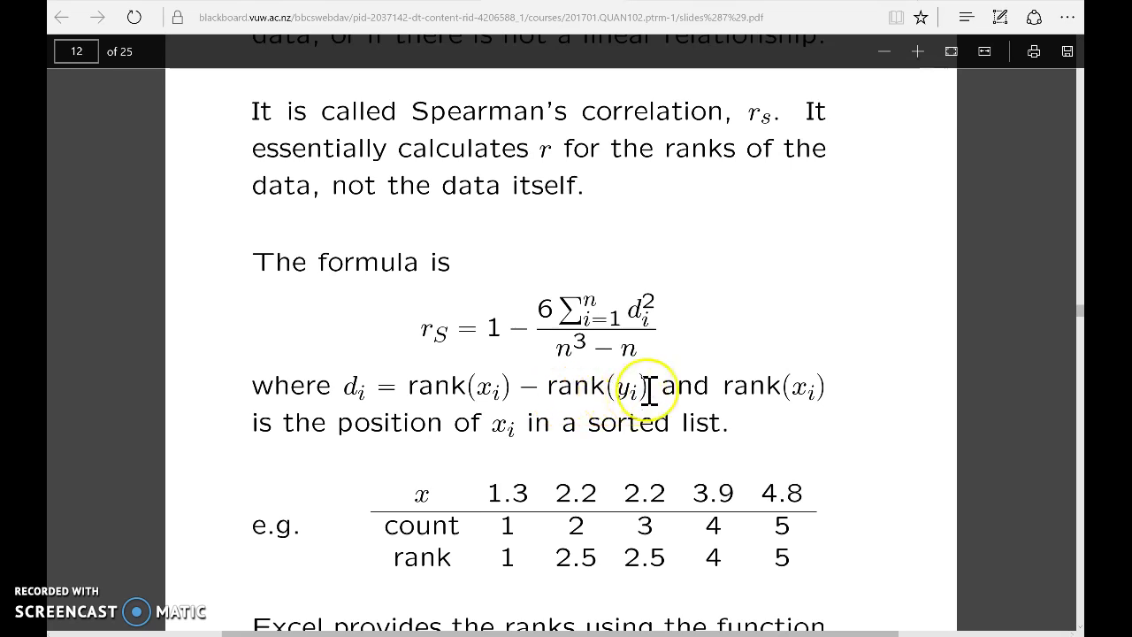
key(alt+Tab)
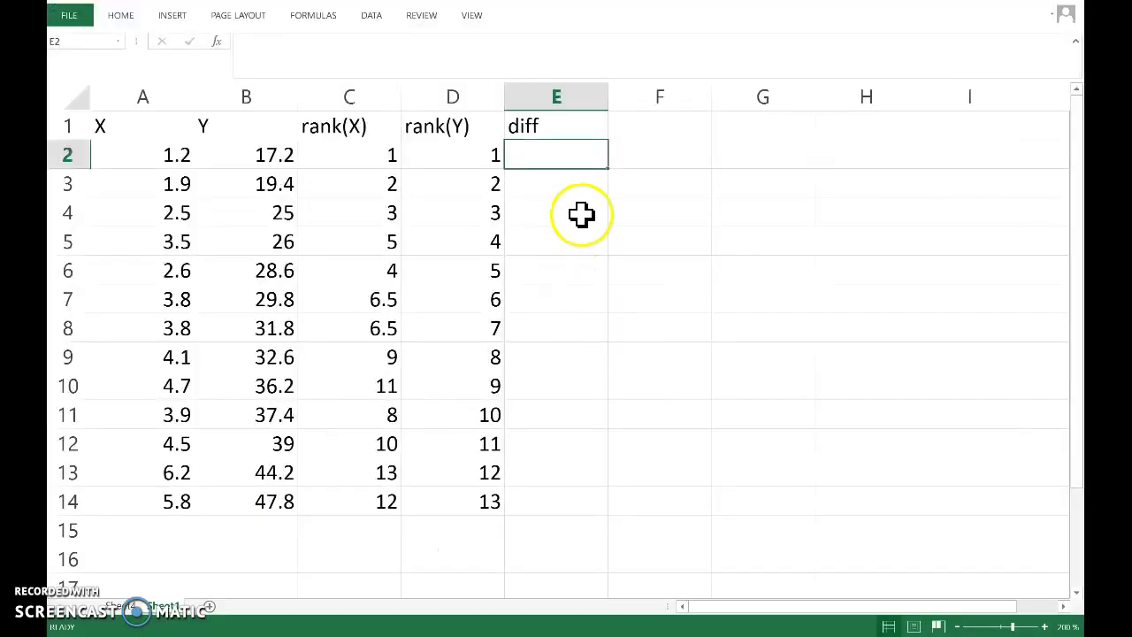
- Enter =C2-D2 in E2, giving a rank difference of 0, and begin the diff^2 heading in F1
double_click(571, 154)
text(=)
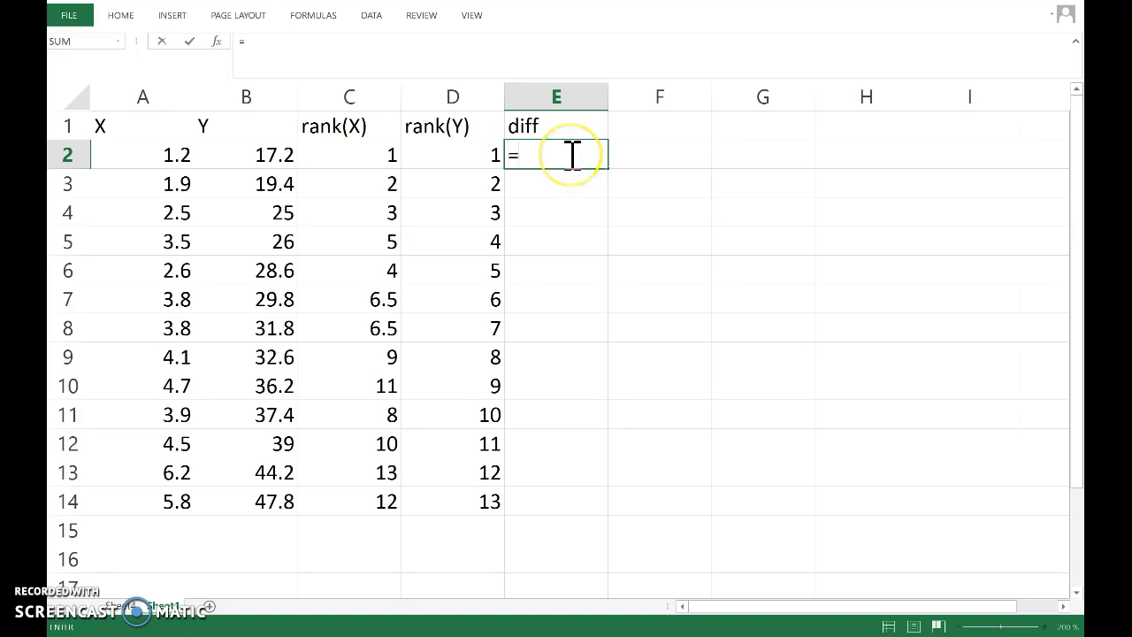
click(383, 152)
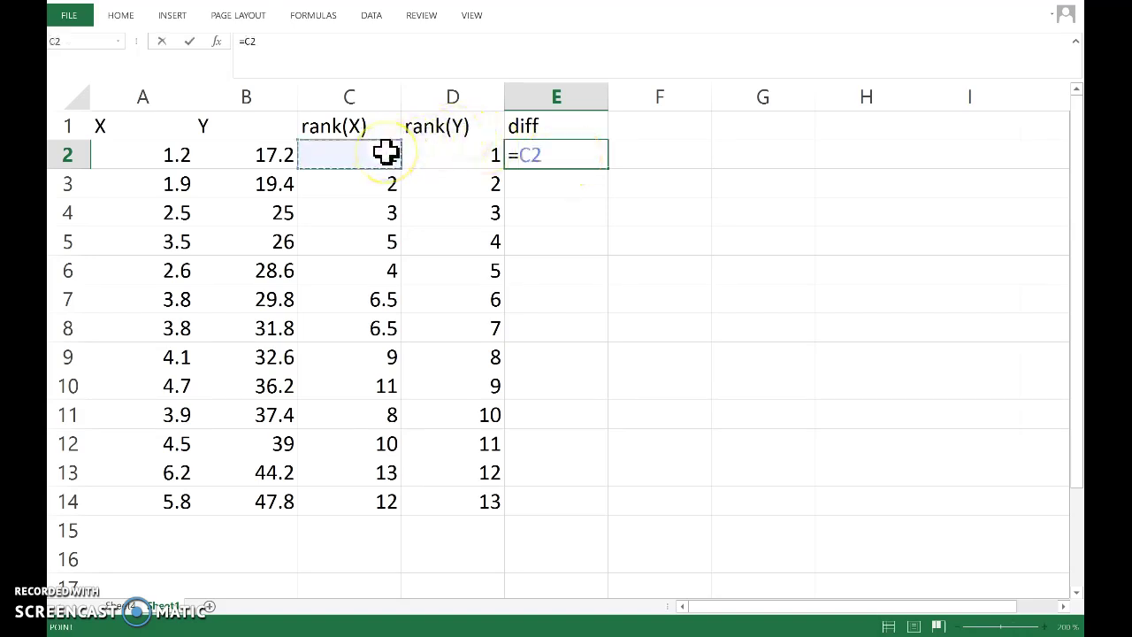
text(-)
key(Right)
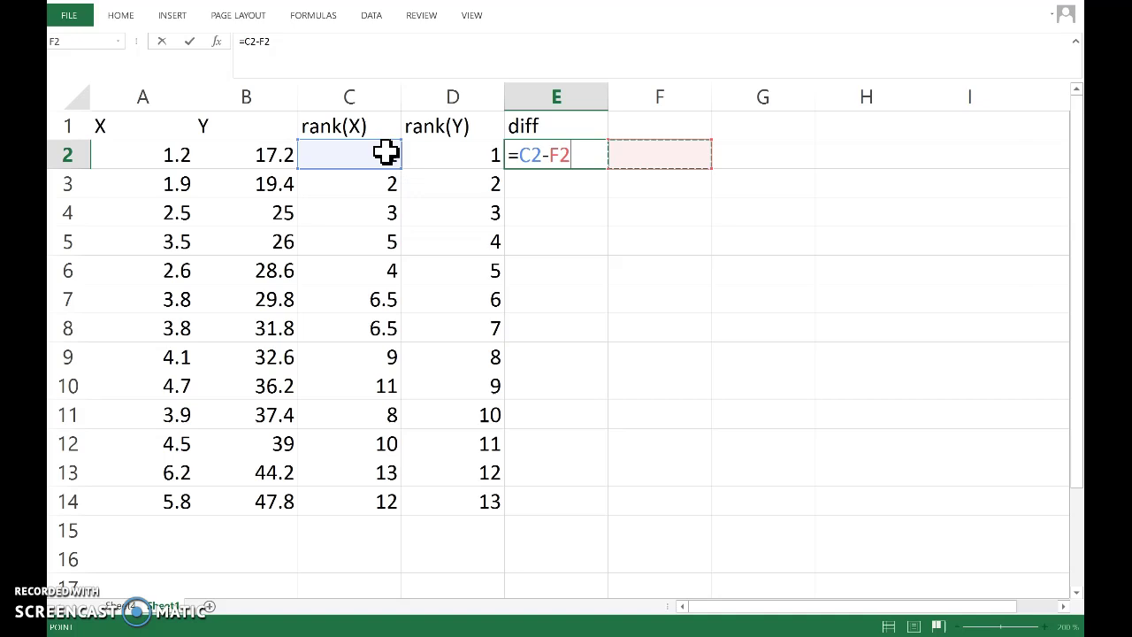
key(Left)
key(Left)
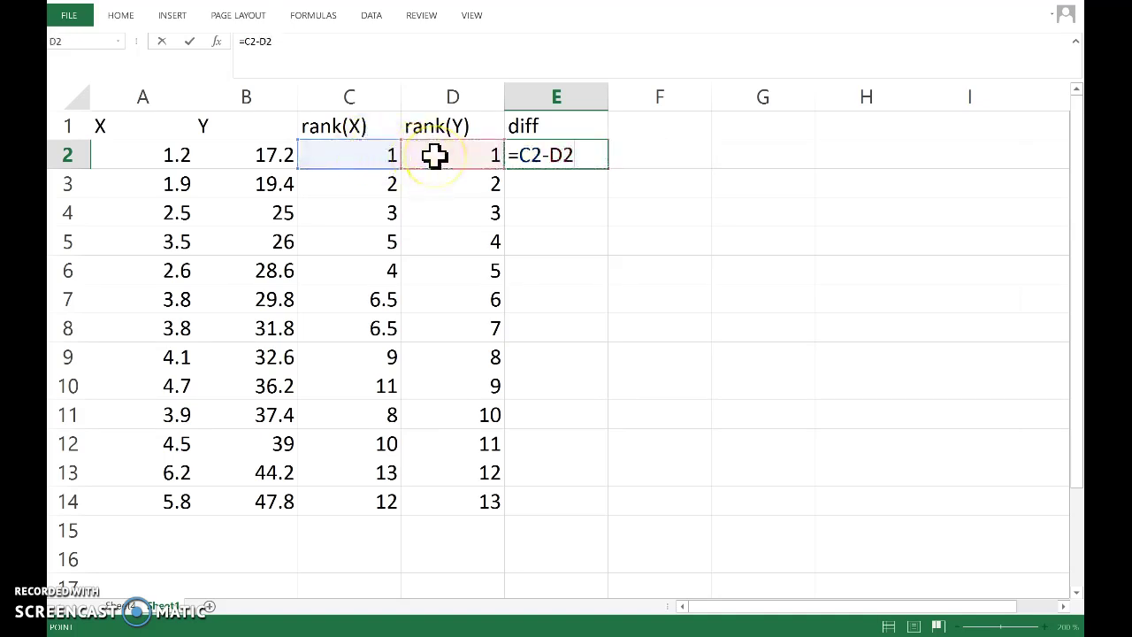
key(Return)
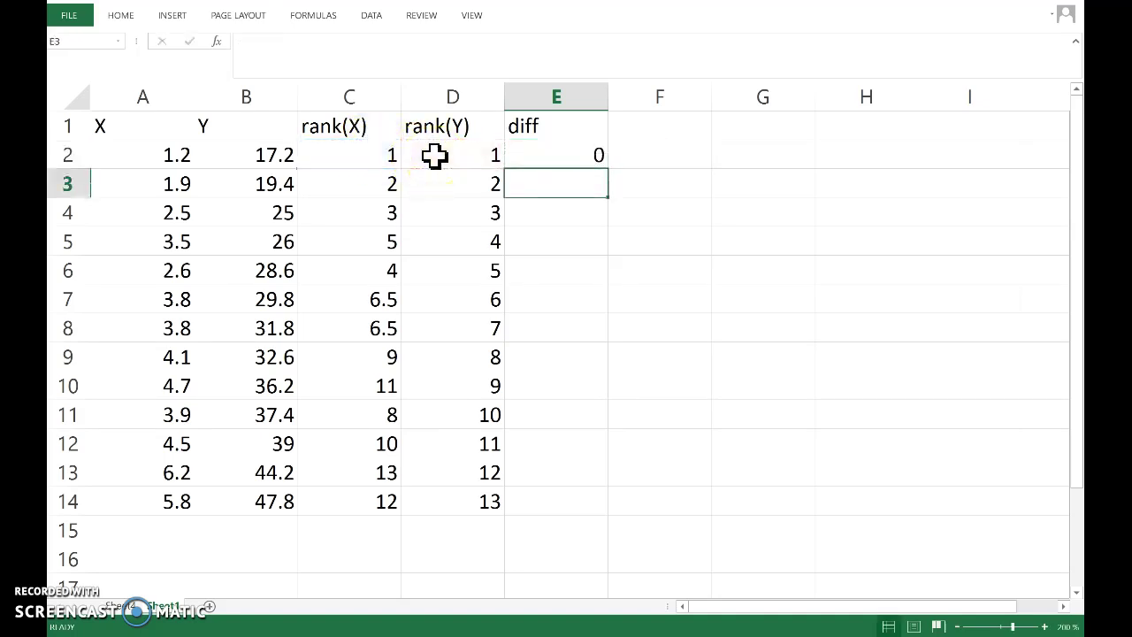
click(555, 156)
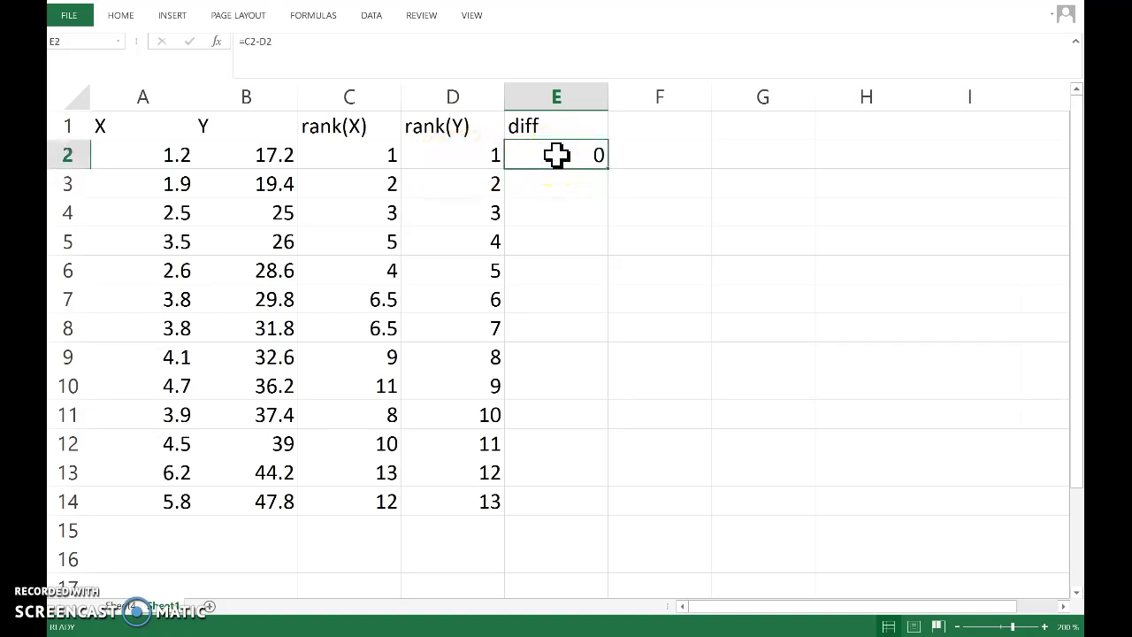
click(634, 132)
text(diff^2)
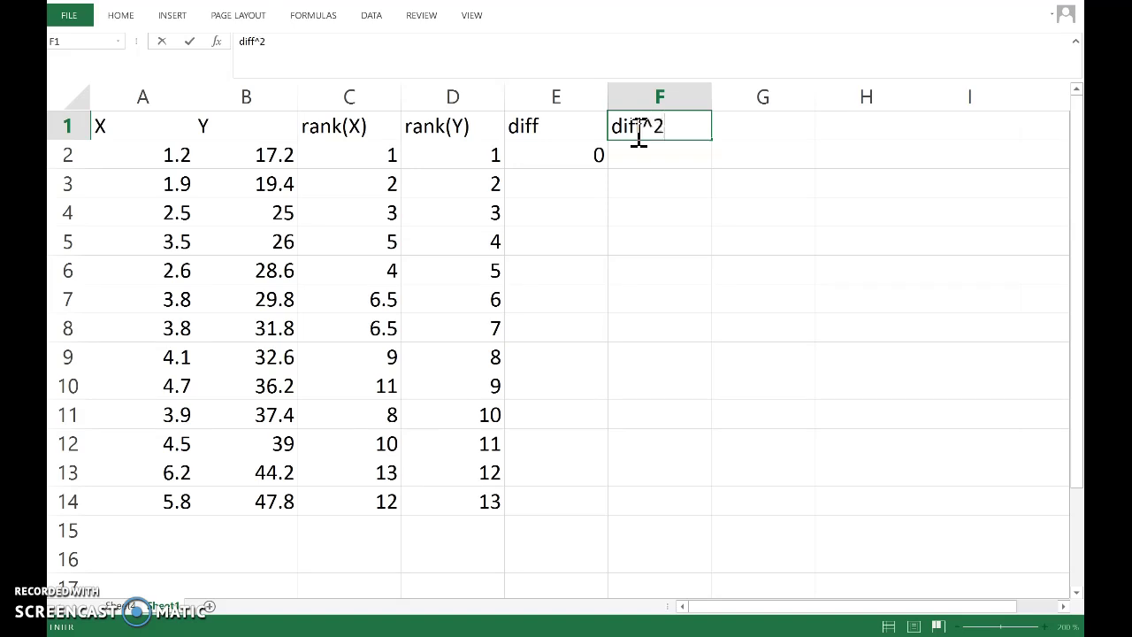
- Finish the diff^2 heading, enter =E2^2 in F2, and fill E2:F2 down to row 14
key(Return)
text(=)
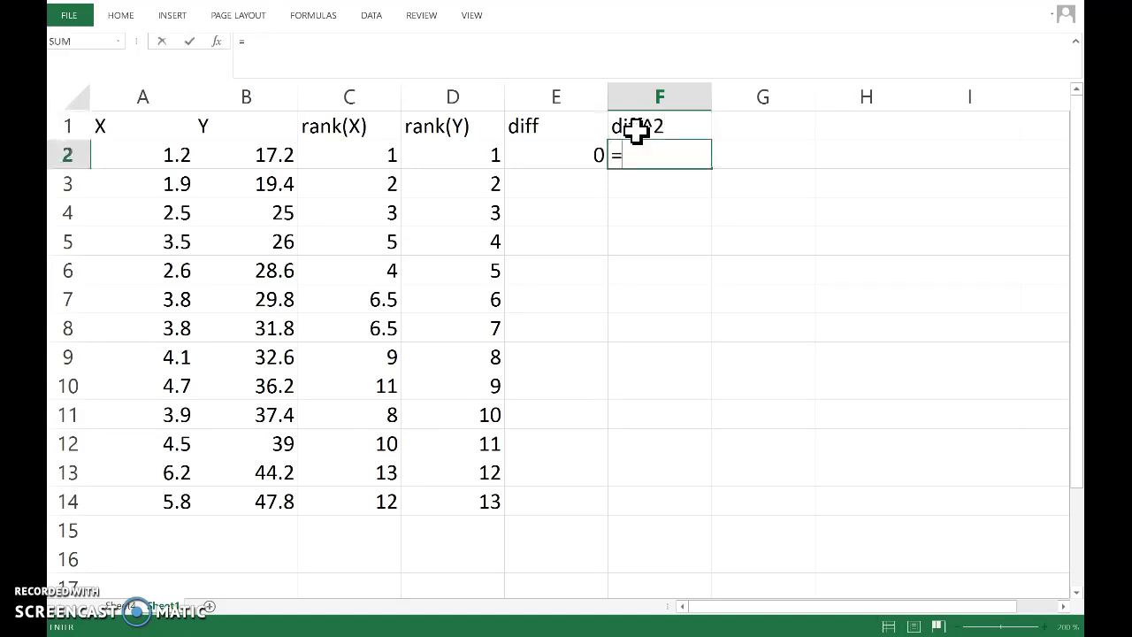
click(566, 151)
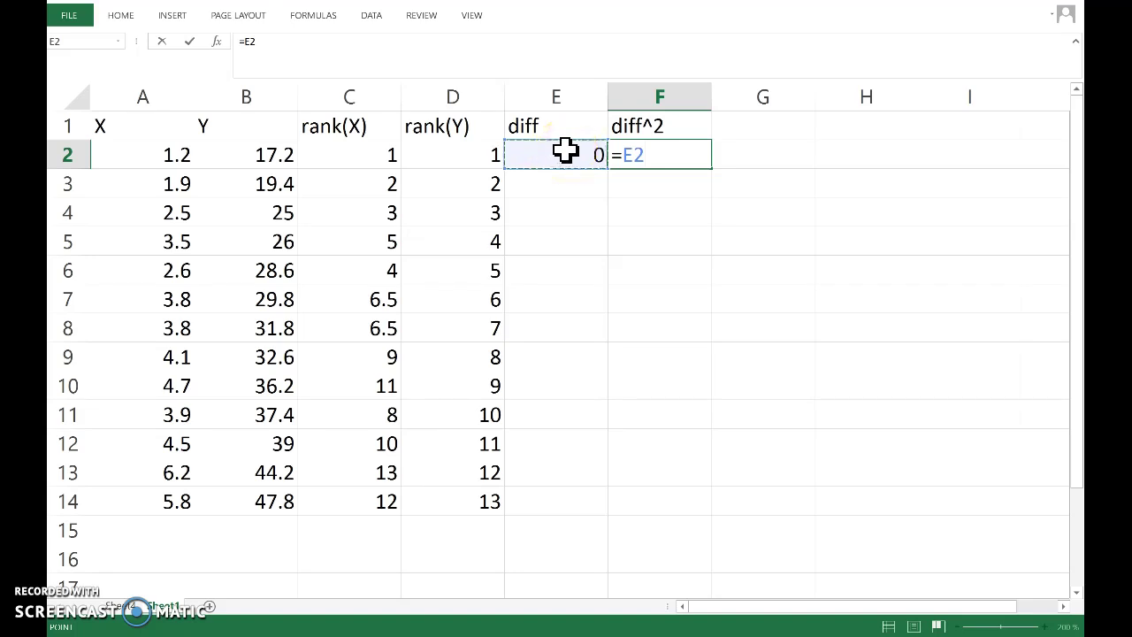
text(^2)
key(Return)
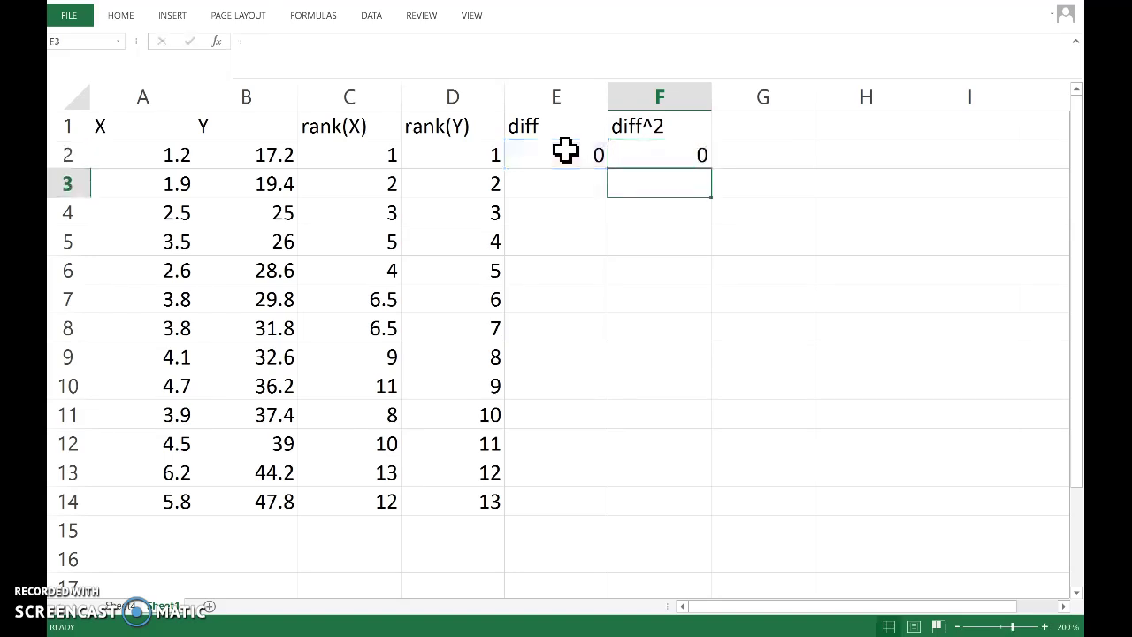
drag(566, 150, 681, 506)
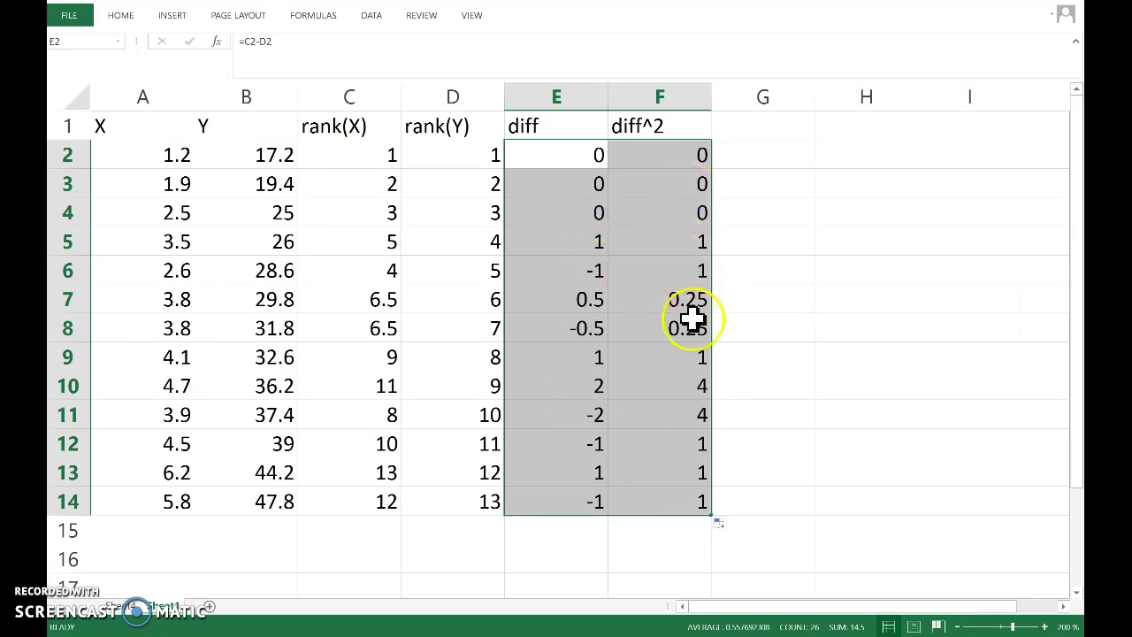
- Enter =SUM(F2:F14) in F15 to total the squared differences at 14.5
click(675, 531)
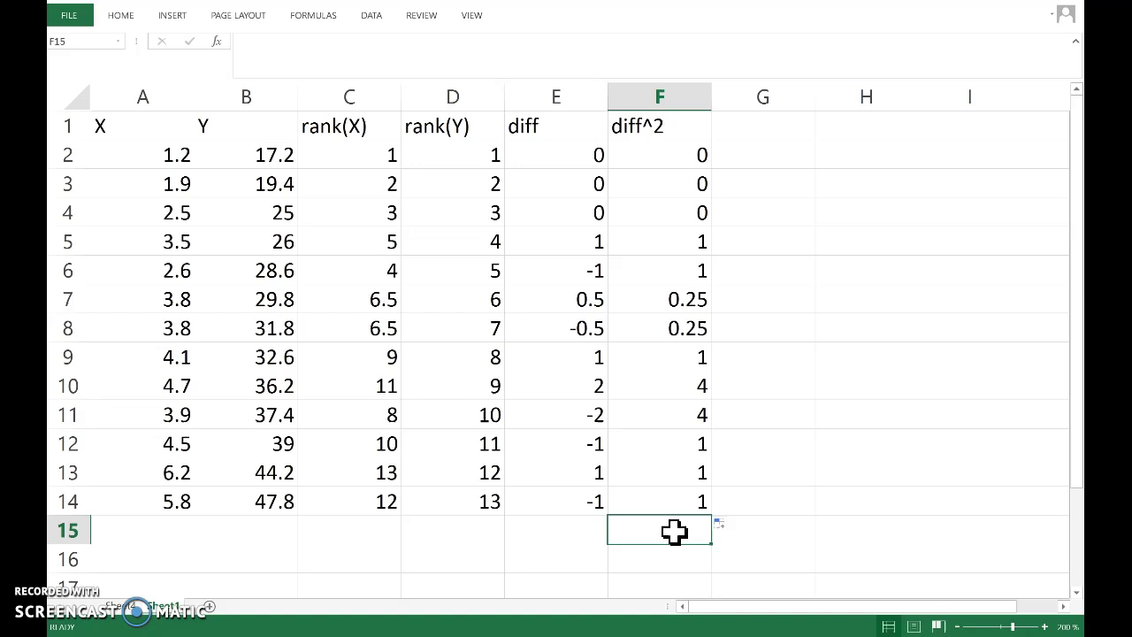
text(=sum()
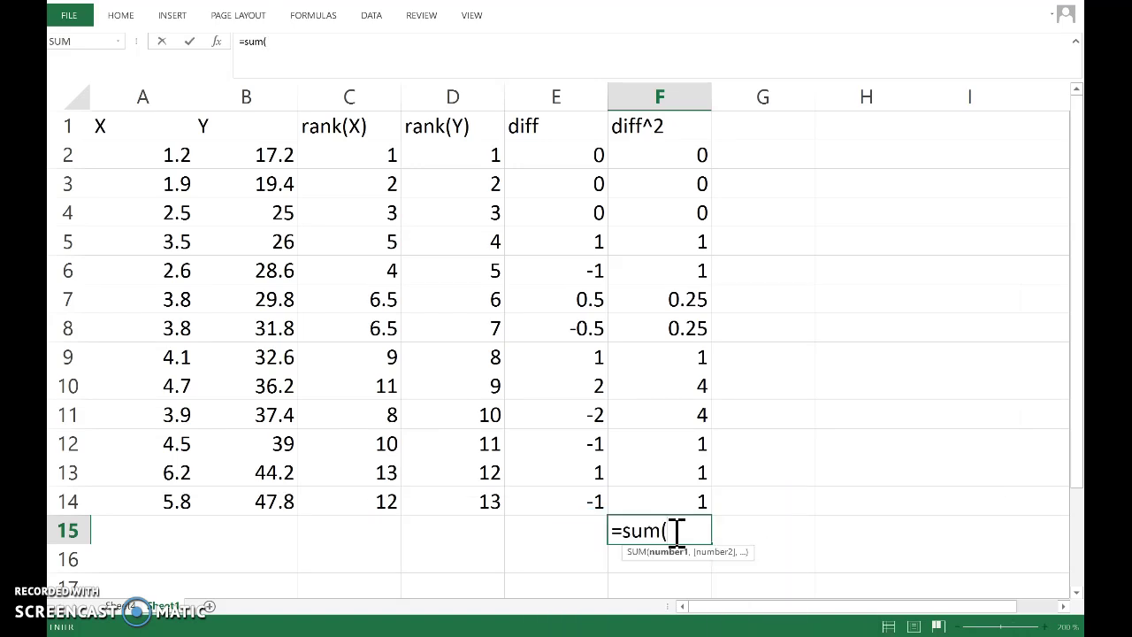
click(671, 502)
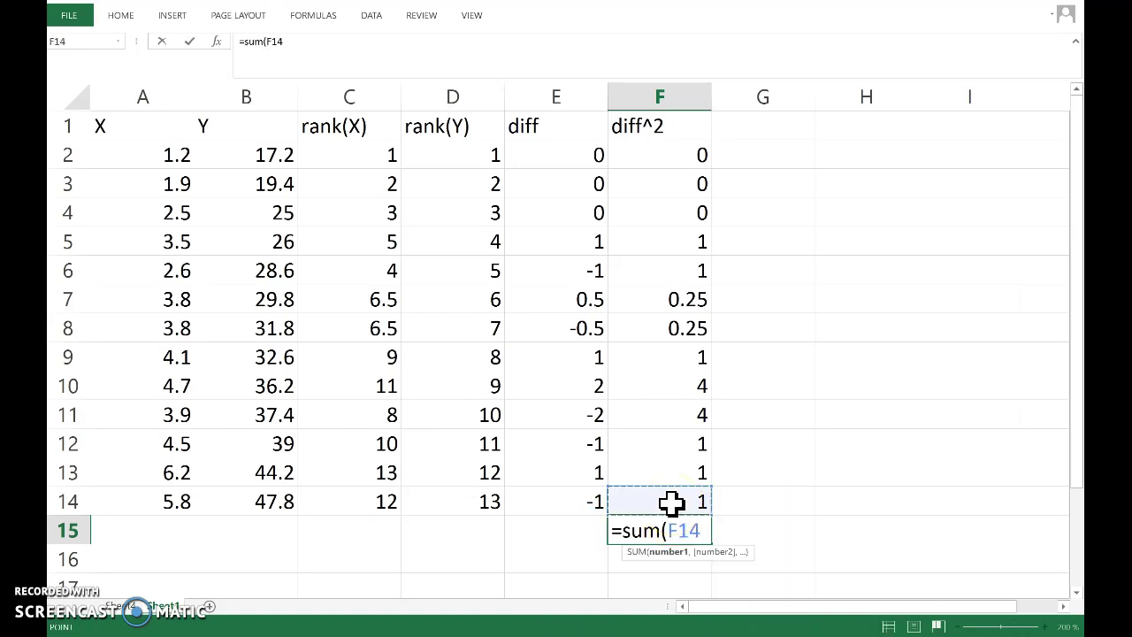
drag(670, 502, 669, 156)
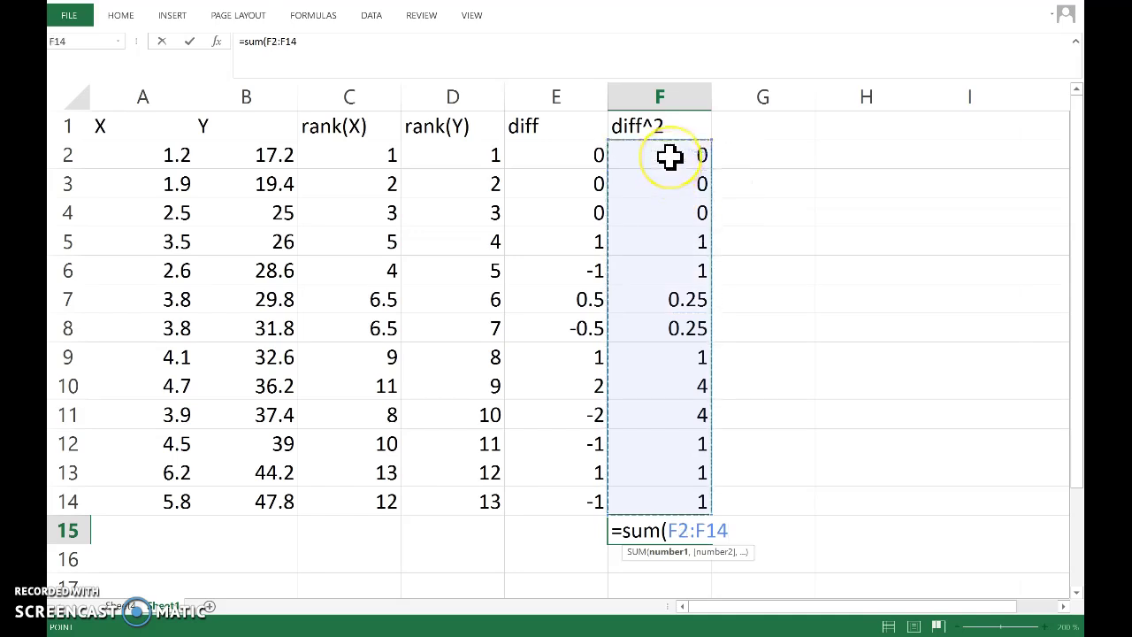
text())
key(Return)
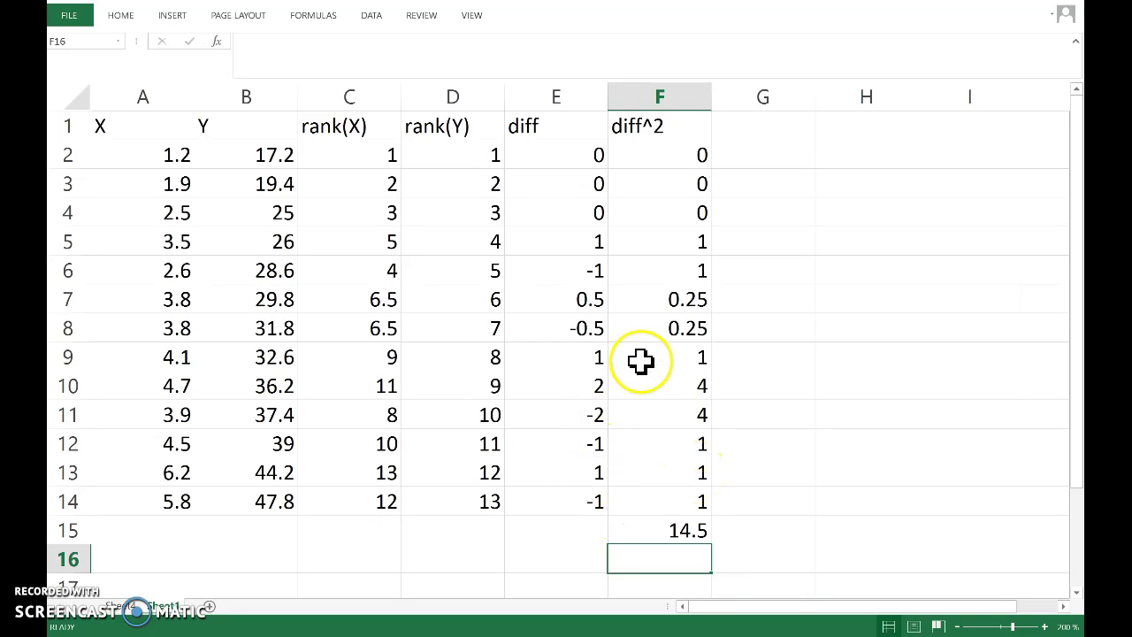
- Enter =SUMSQ(E2:E14) in E15, which also returns 14.5
click(554, 529)
text(=sumsq)
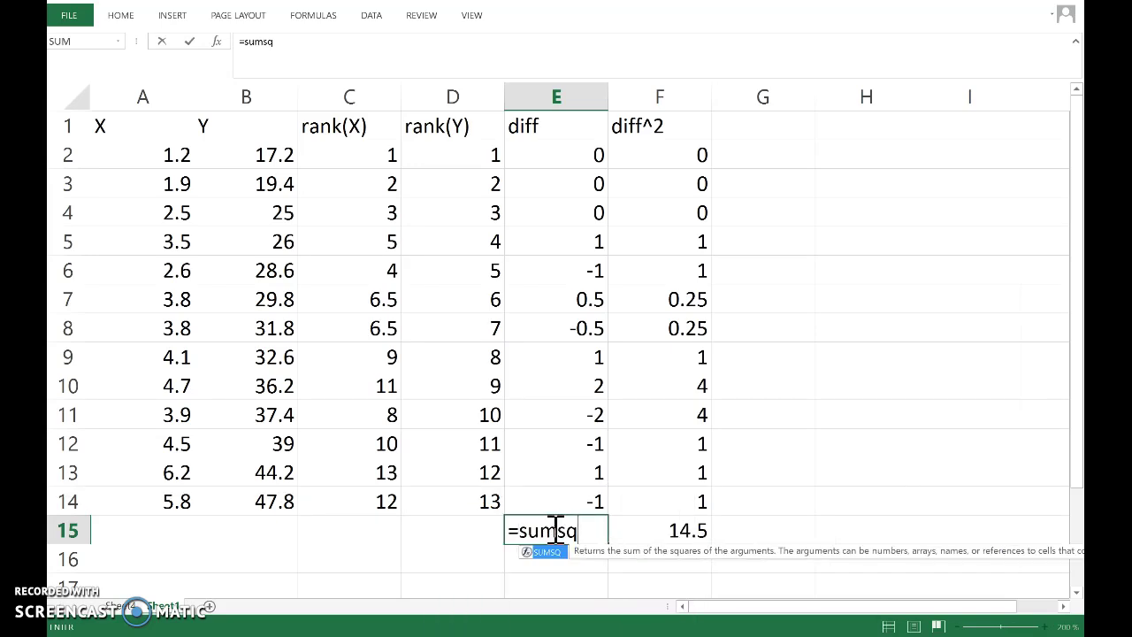
text(()
drag(543, 500, 563, 156)
key(Return)
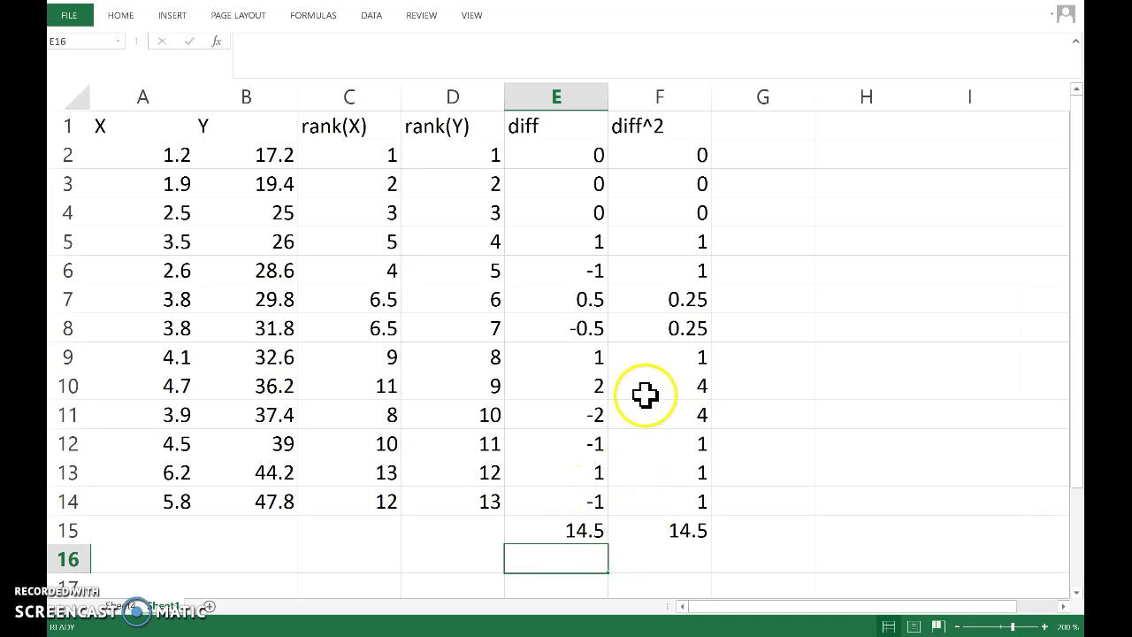
click(656, 558)
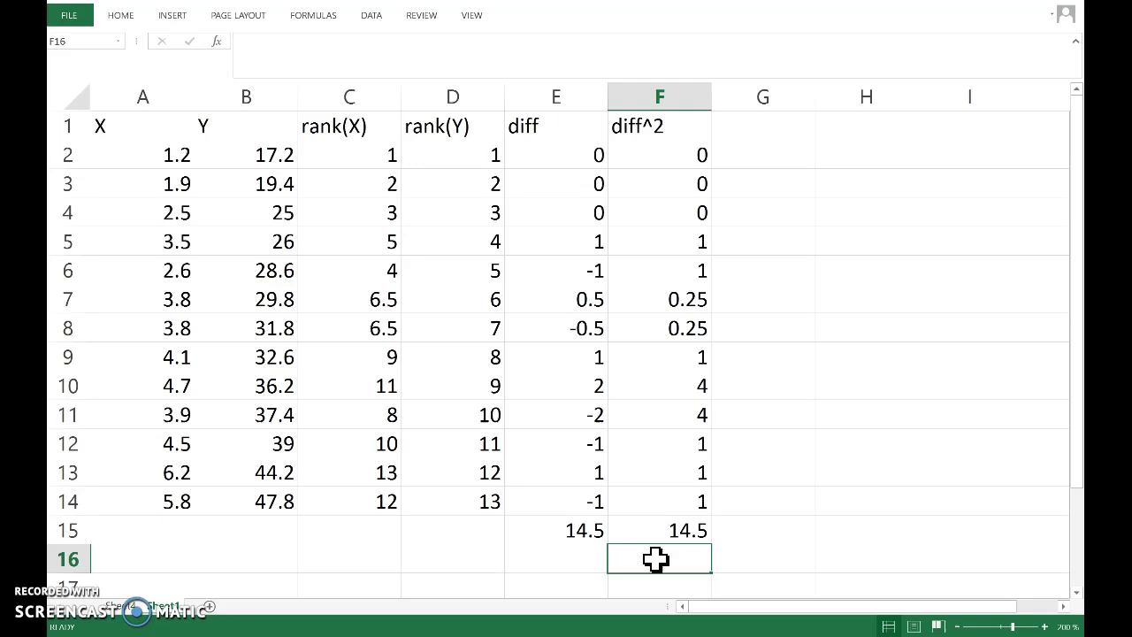
- Enter =1-6*F15/(13^3-13) in F16, giving rs = 0.960165
text(=)
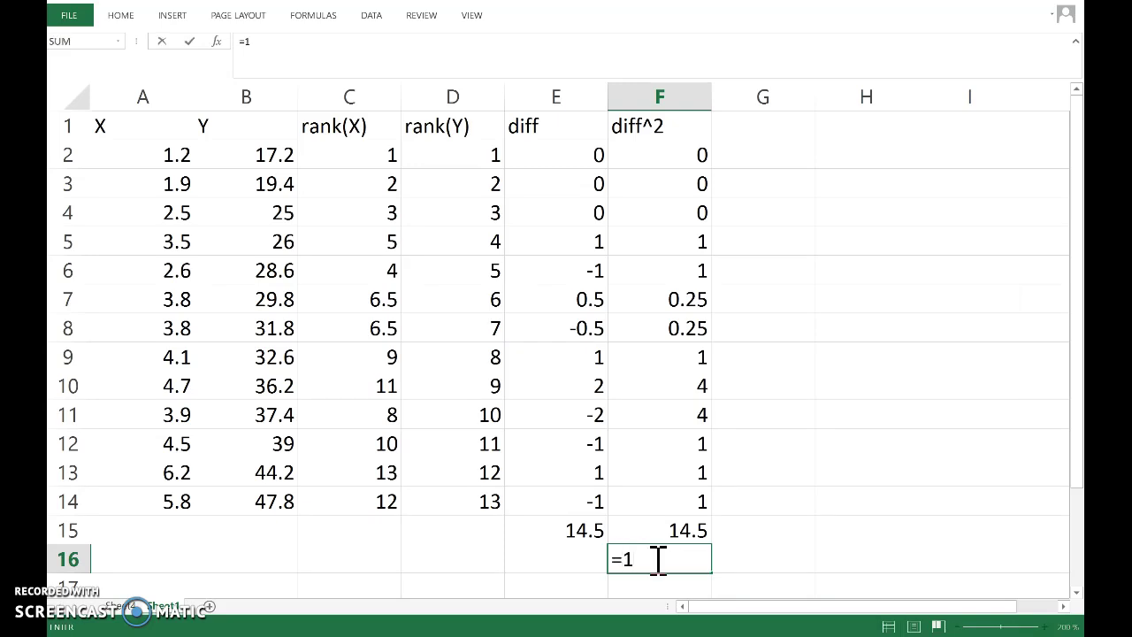
text(1-6*)
click(665, 529)
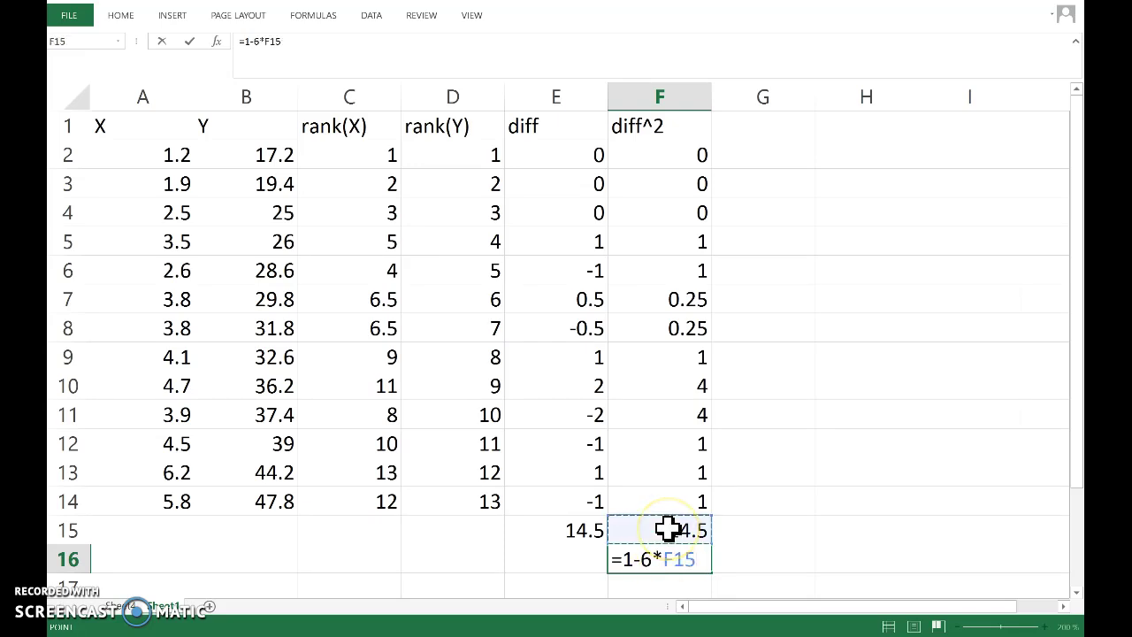
text(/)
text((13)
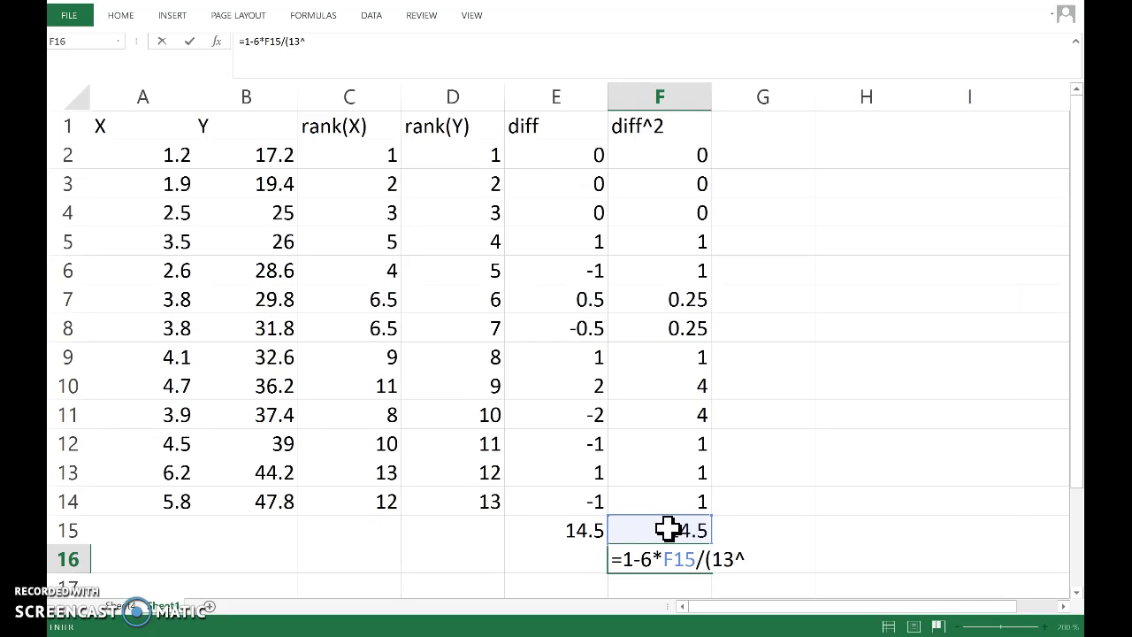
text(^3-13))
key(Return)
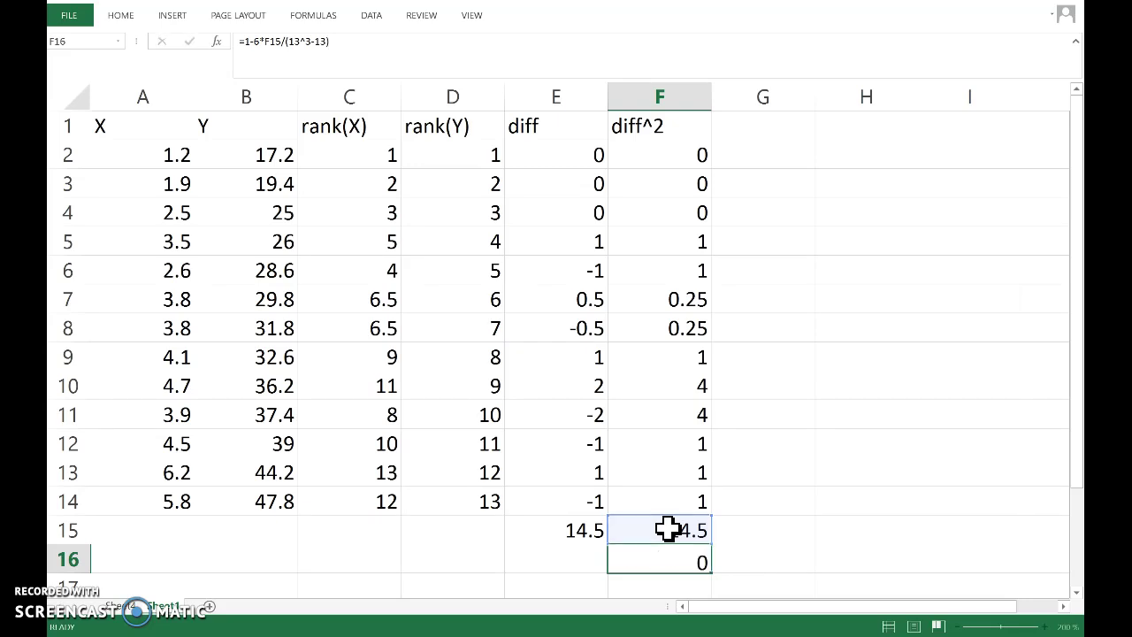
click(678, 556)
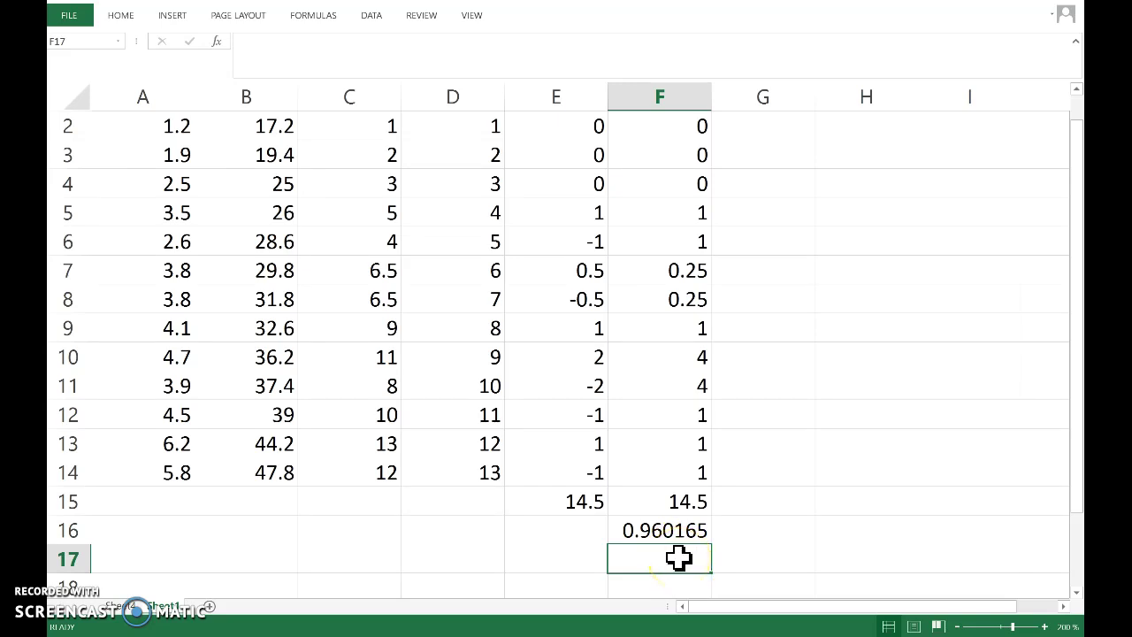
- Label G15 as sum(d^2) and G16 as rs beside the results
click(750, 501)
text(sum(d)
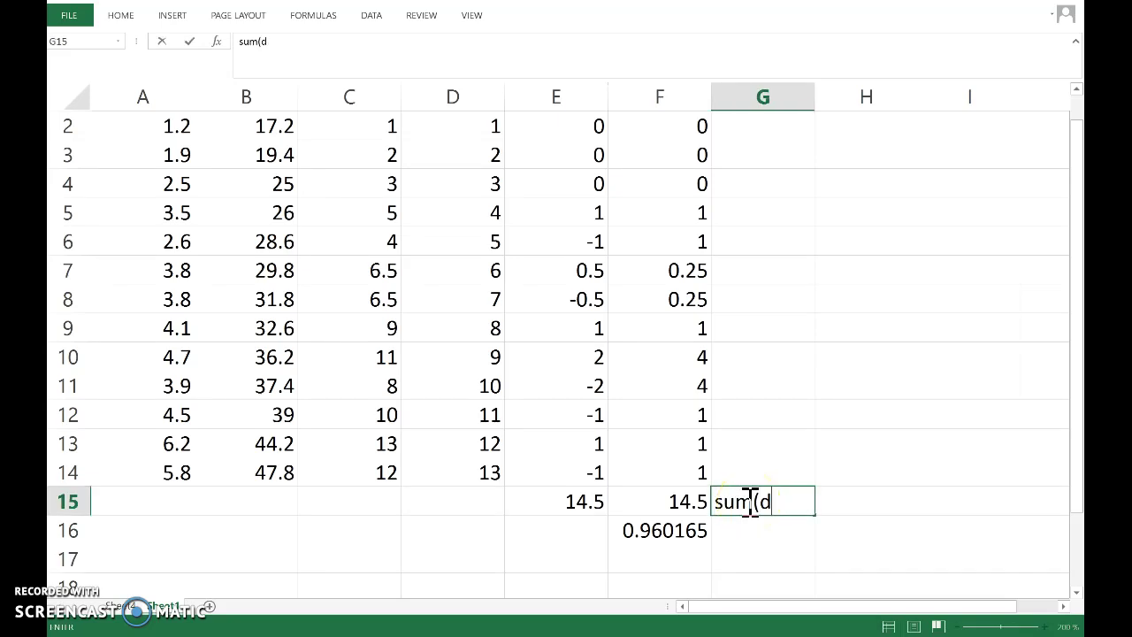
text(^2))
key(Return)
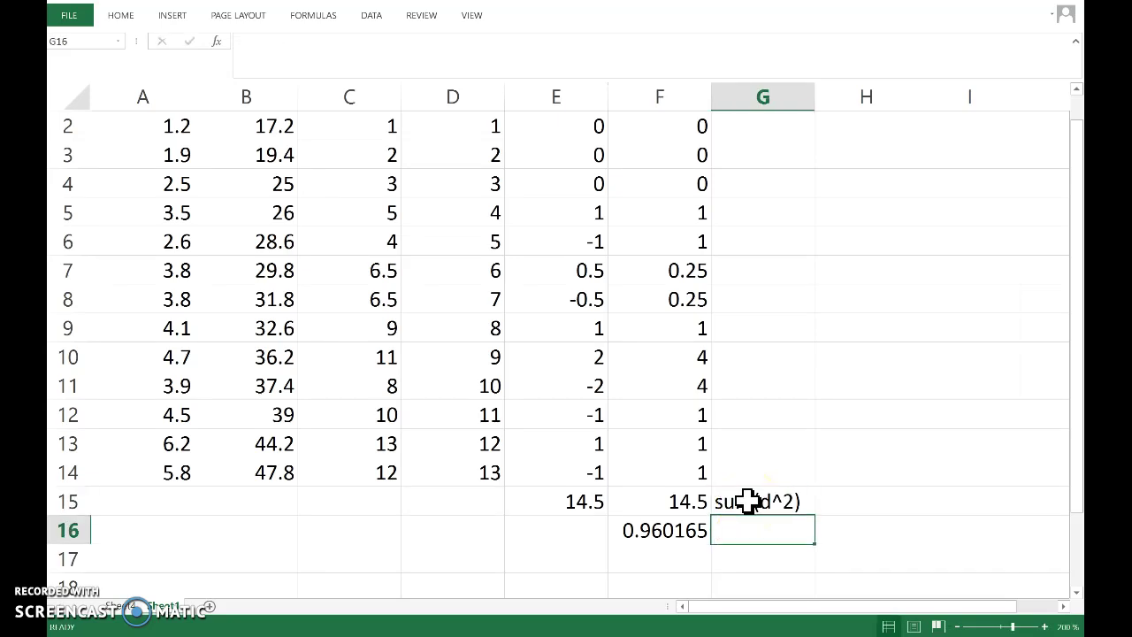
text(r)
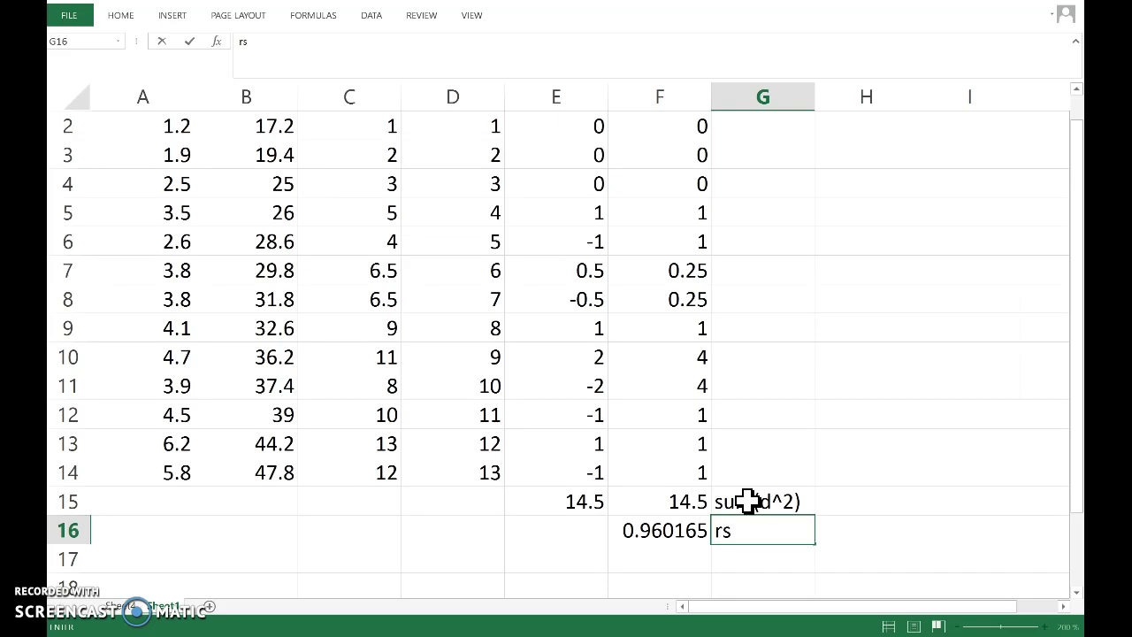
text(s)
key(Return)
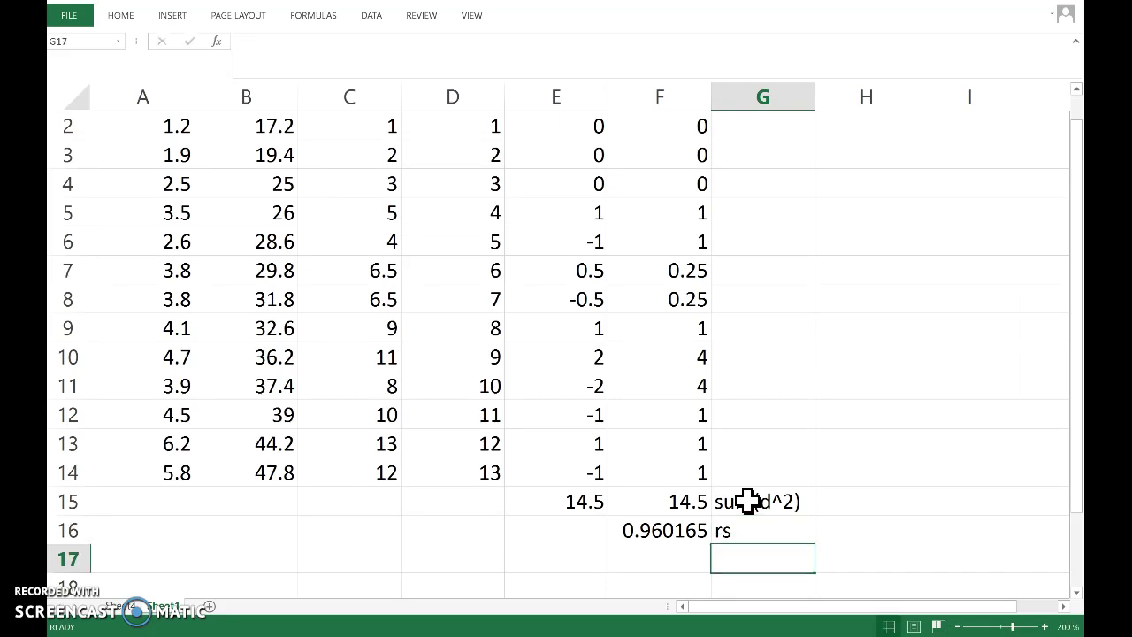
click(668, 531)
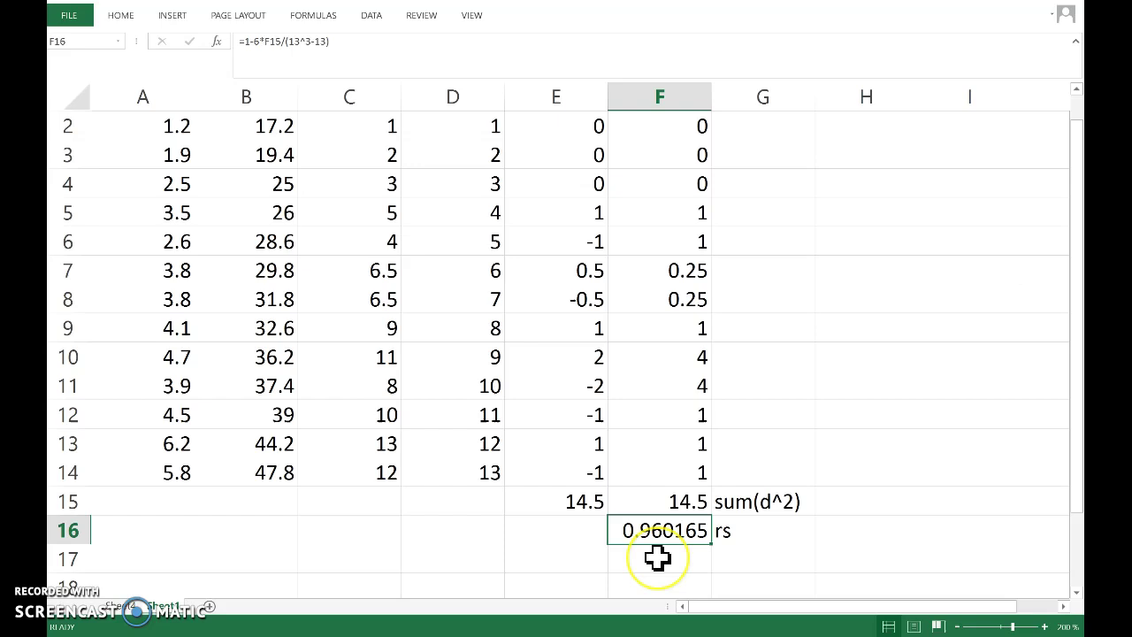
click(657, 557)
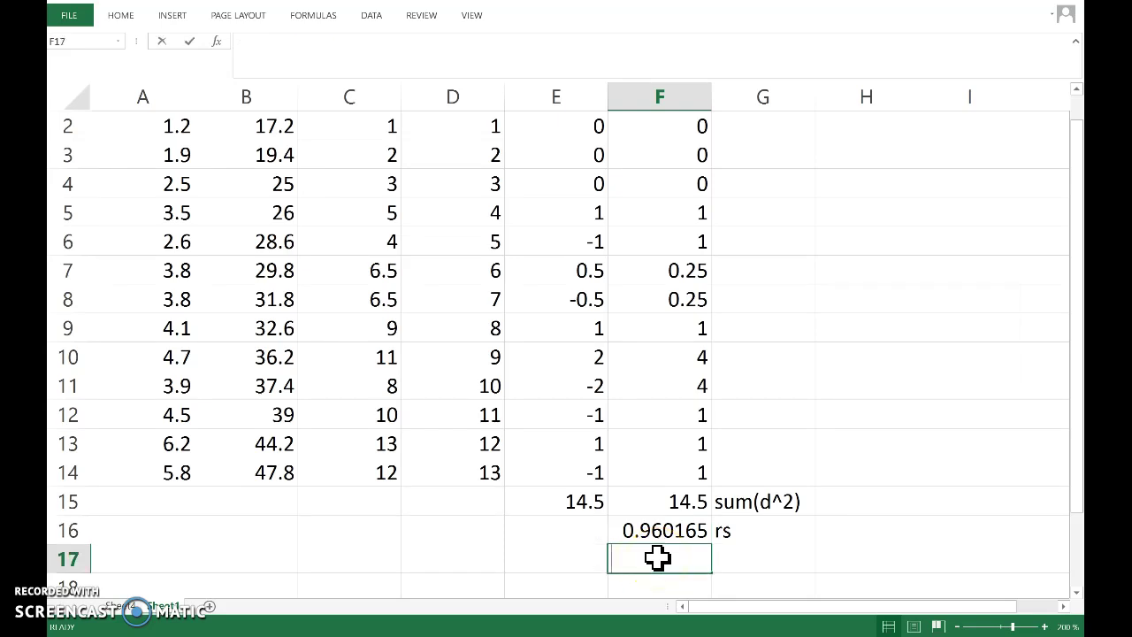
- Enter =CORREL(C2:C14,D2:D14) in F17 to correlate the rank(X) and rank(Y) columns, giving 0.960111
text(=correl()
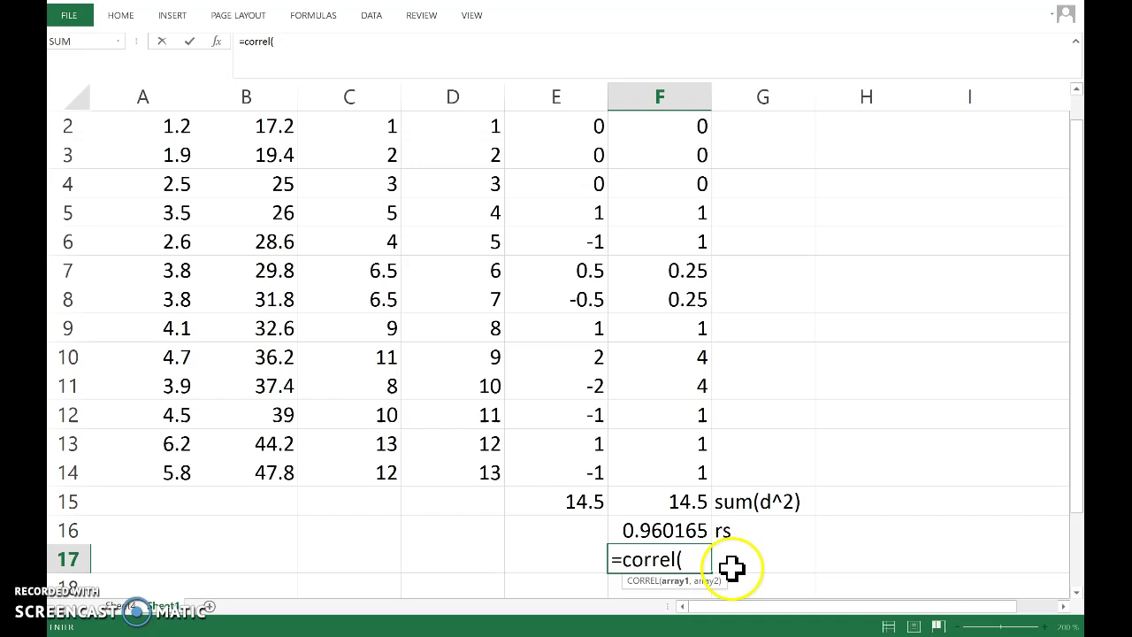
click(349, 127)
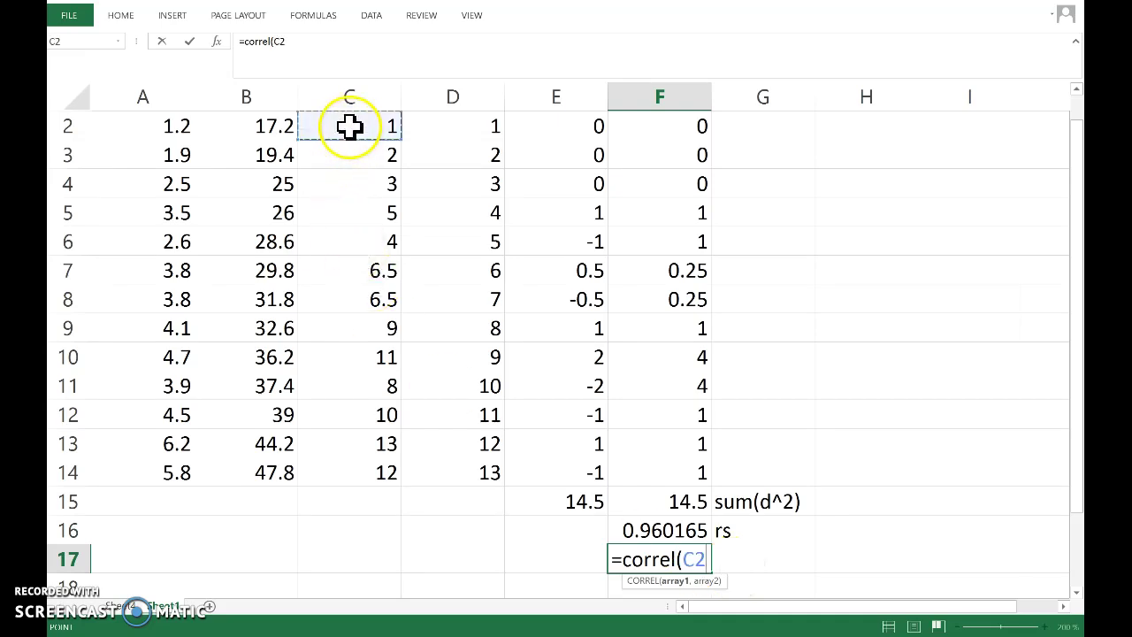
drag(349, 126, 344, 462)
text(,)
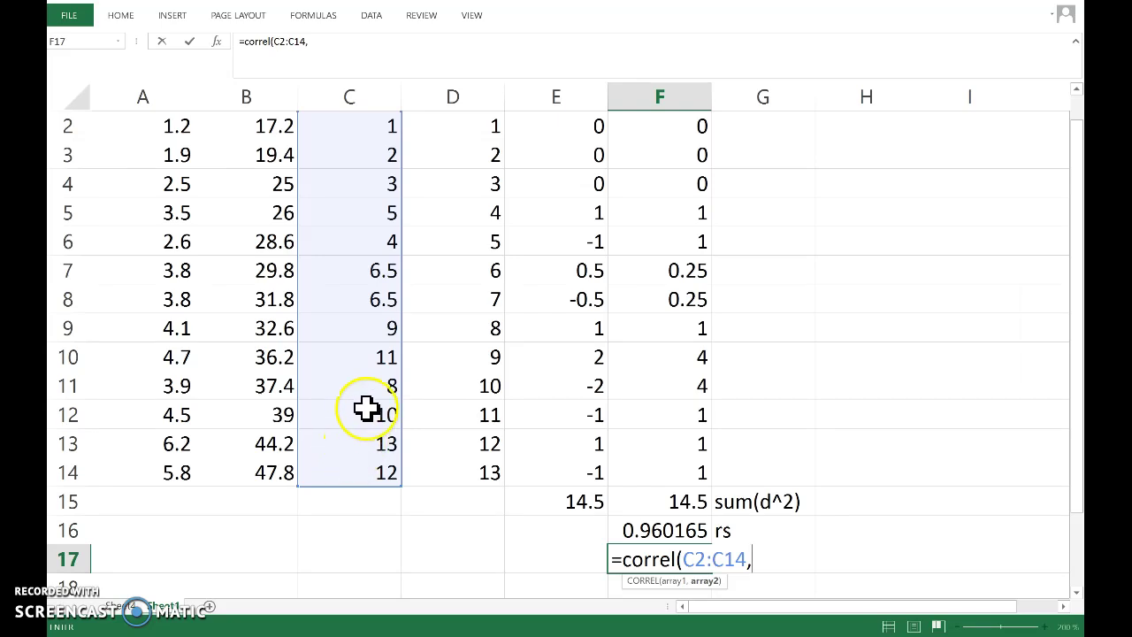
drag(452, 124, 469, 471)
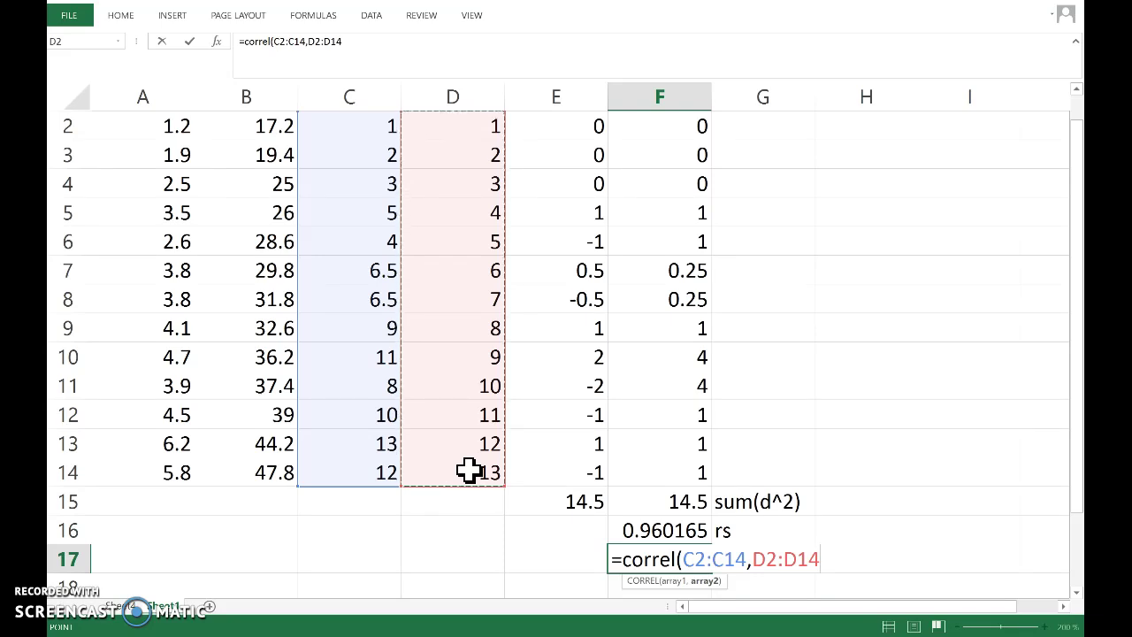
text())
key(Return)
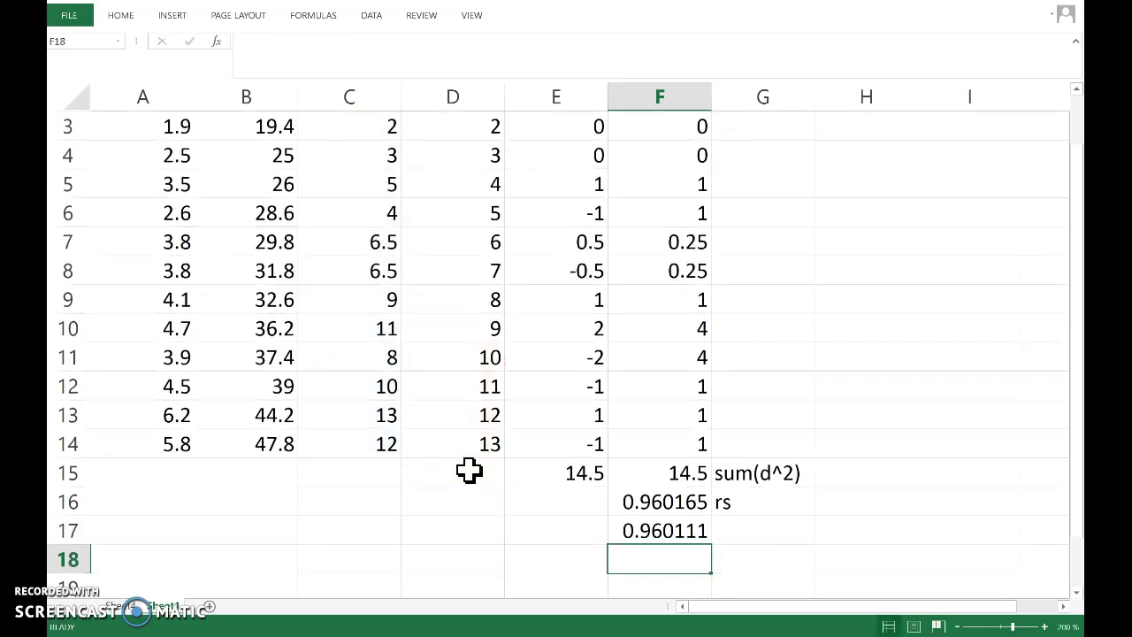
- Type the label "pearson's of ranks" in G17 beside the correlation result
click(725, 533)
text(pear)
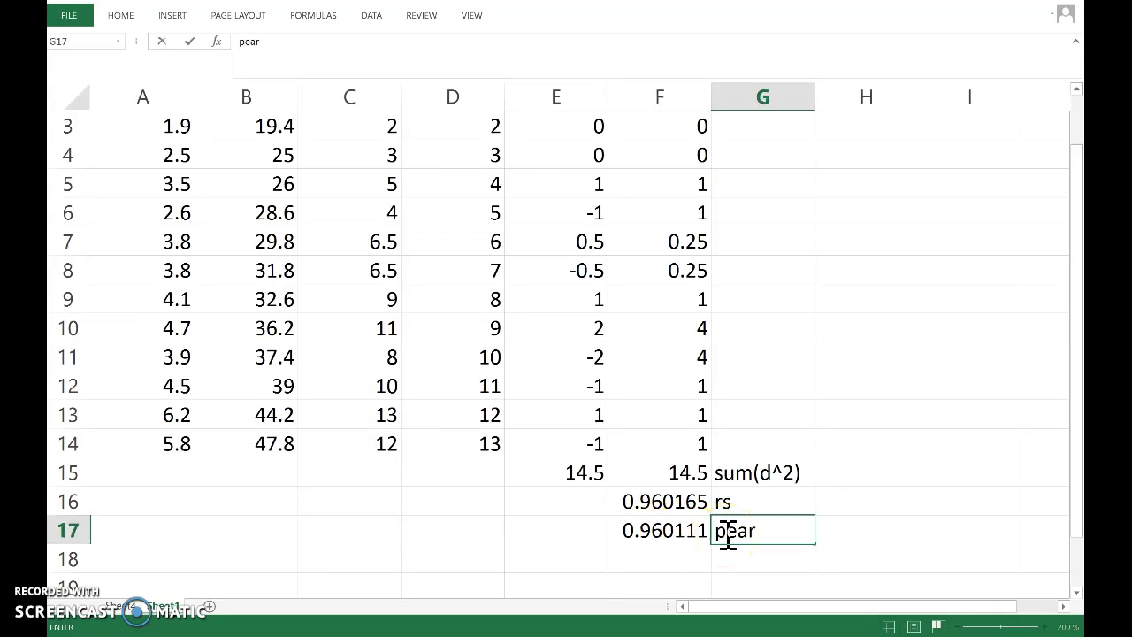
text(son's of tank)
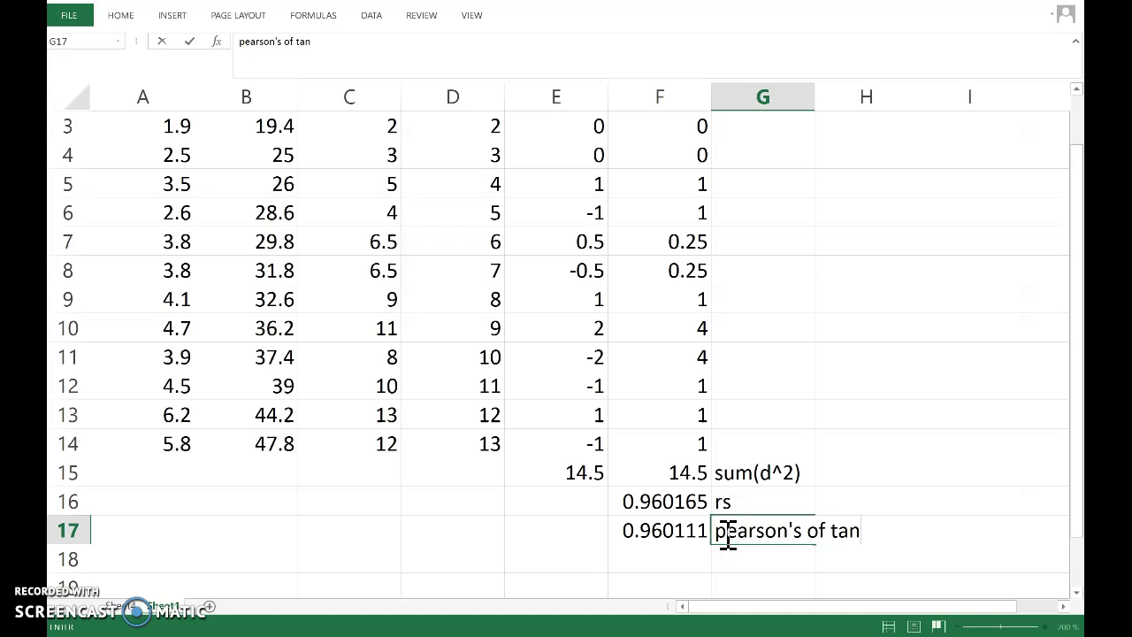
key(BackSpace)
key(BackSpace)
key(BackSpace)
key(BackSpace)
text(ranks)
key(Return)
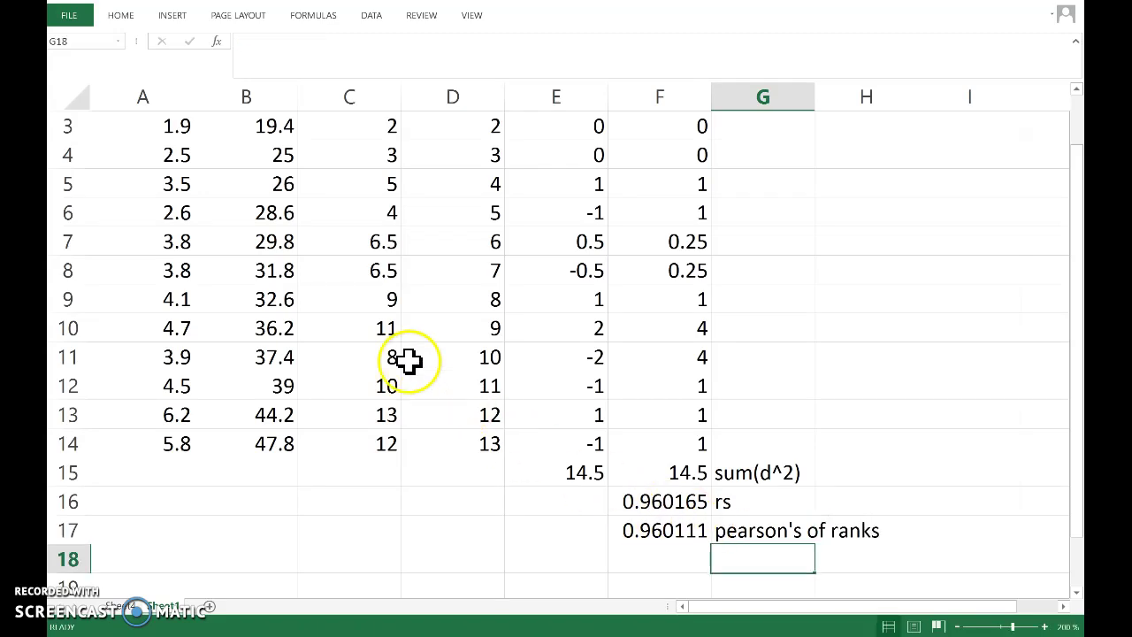
- Compare the CORREL formula in F17 with the rs formula in F16
click(659, 529)
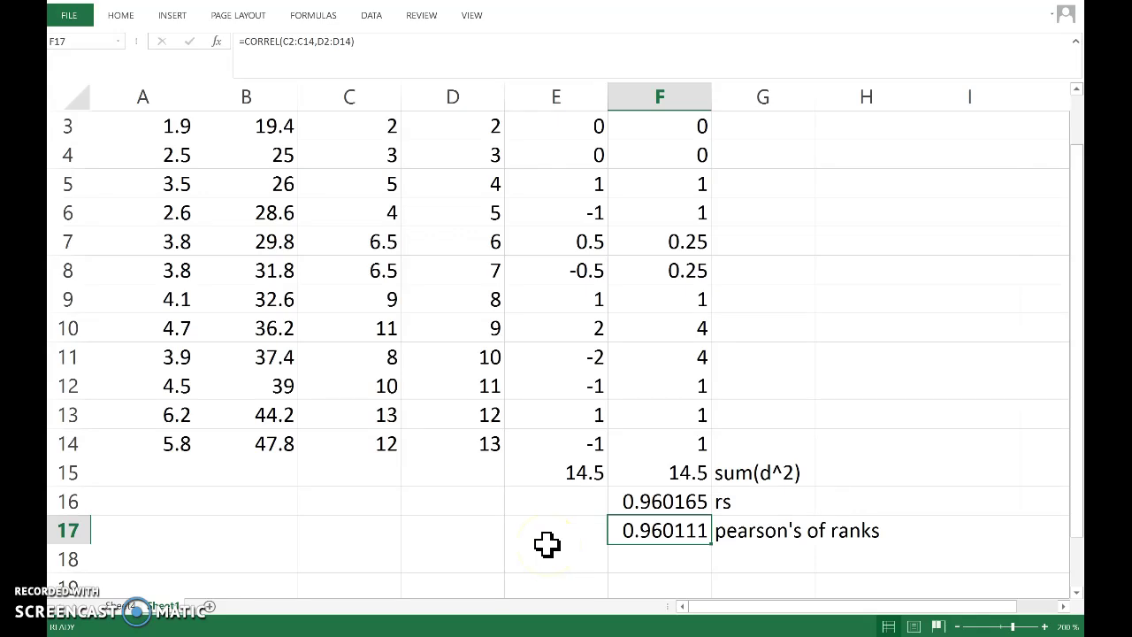
click(642, 501)
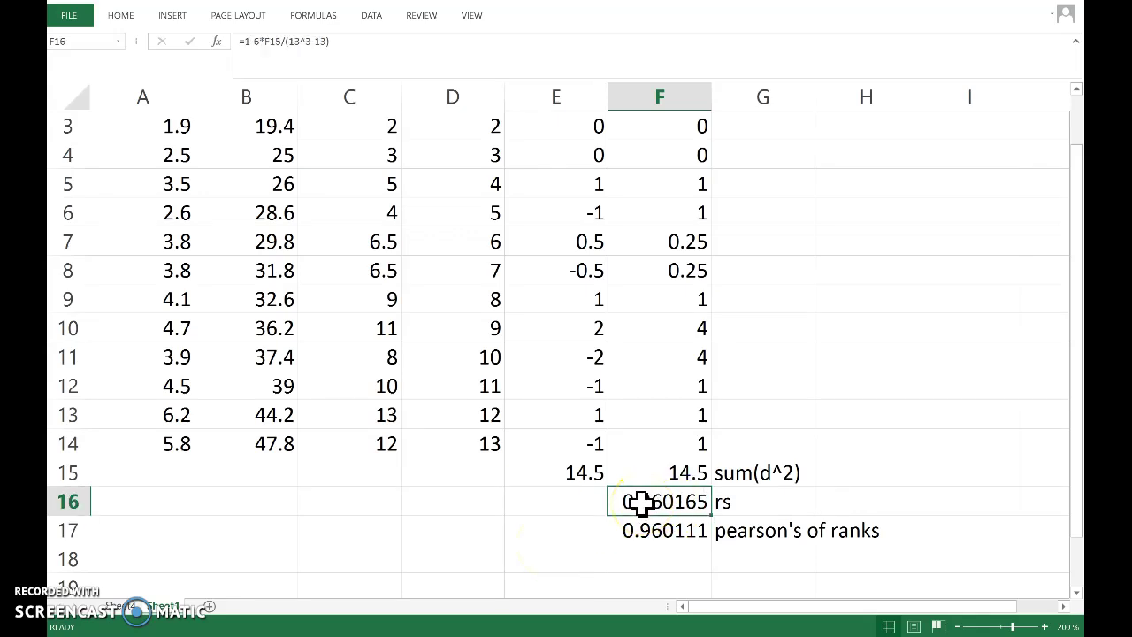
click(584, 506)
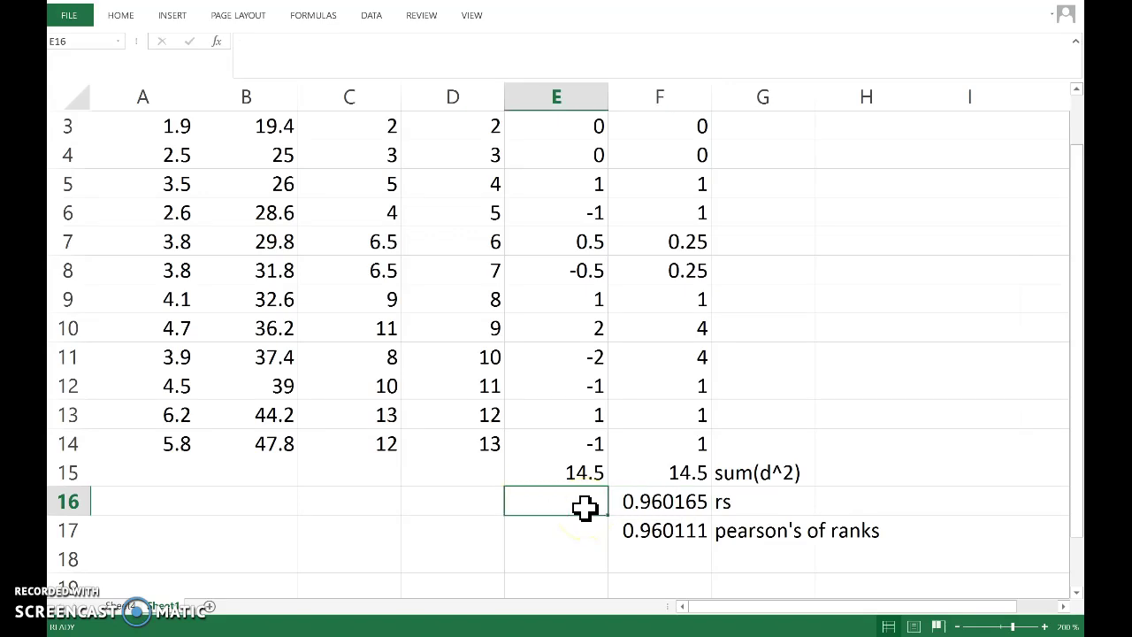